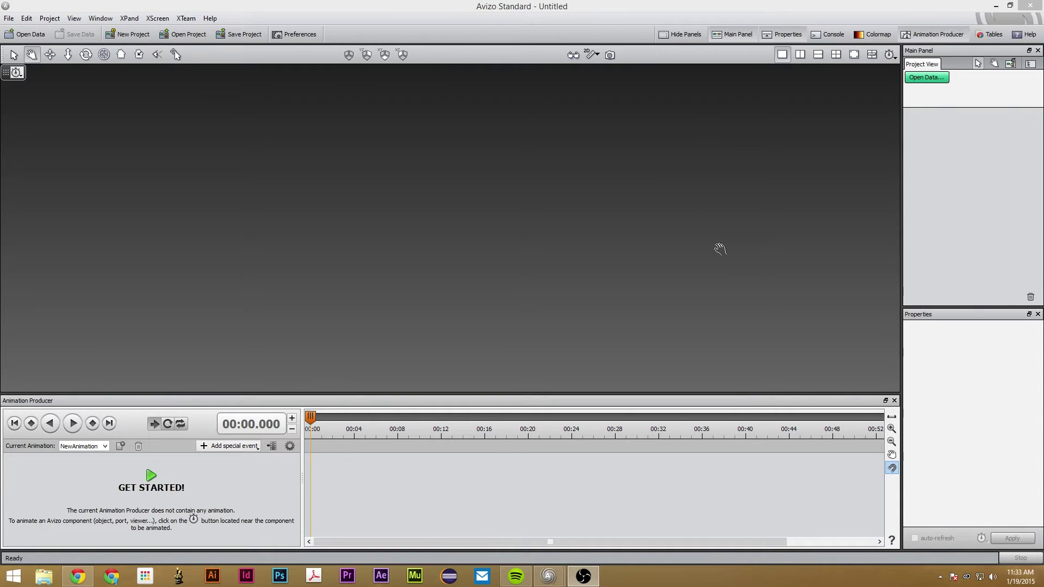
# - Load the motor Avizo file and the motor.labels Avizo Surface file from the tutorials folder
pyautogui.click(937, 78)
pyautogui.doubleClick(188, 271)
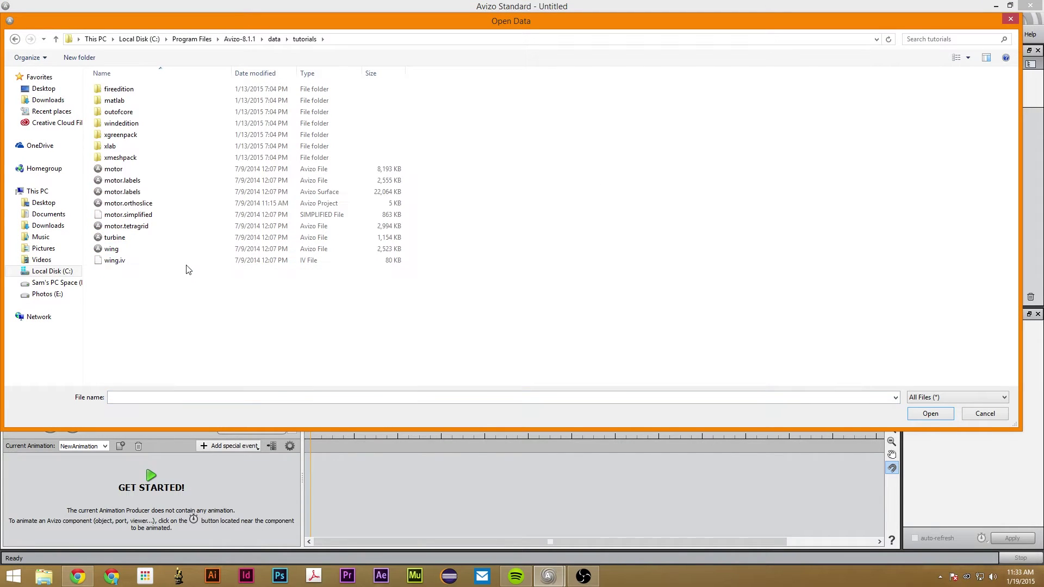
pyautogui.doubleClick(184, 169)
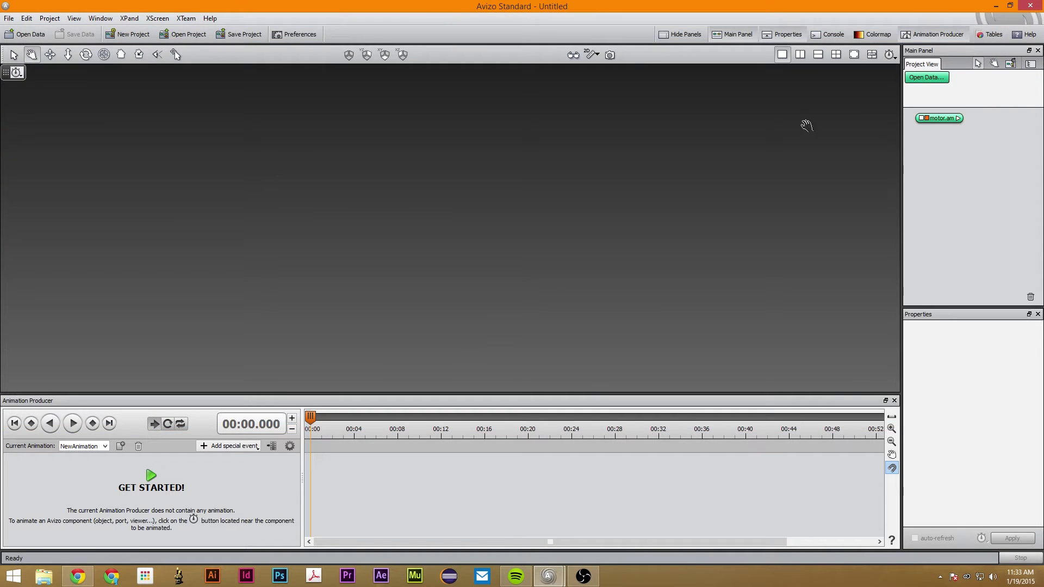
pyautogui.click(941, 79)
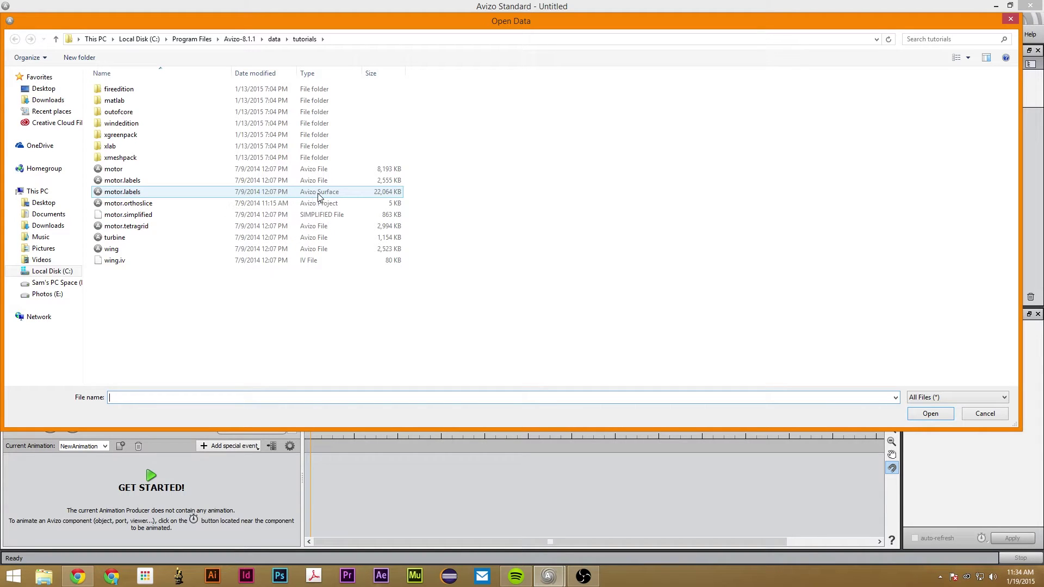
pyautogui.doubleClick(343, 192)
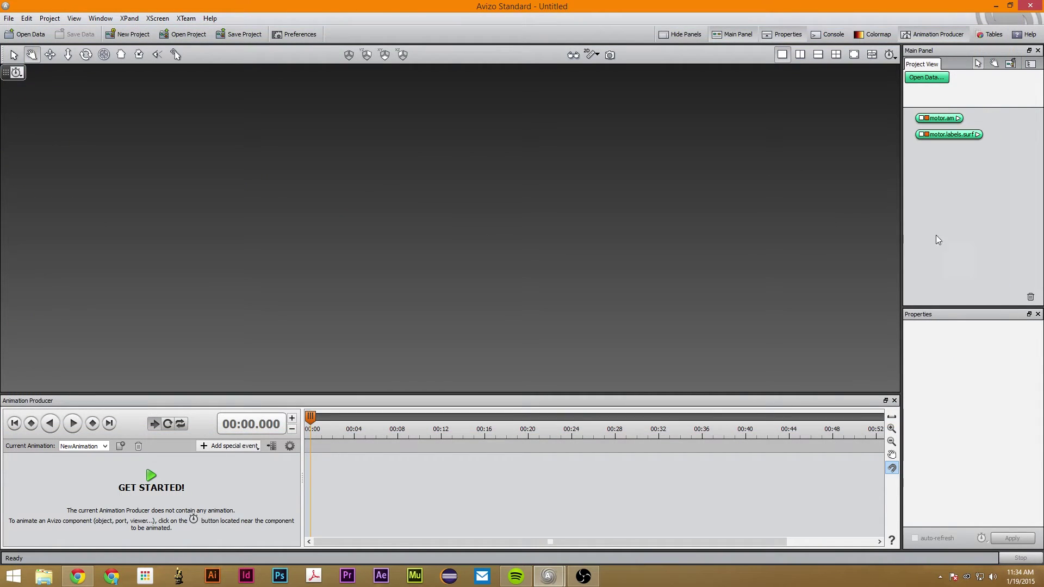
# - Attach a Surface View to motor.labels.surf and place its module below the data object
pyautogui.click(966, 135)
pyautogui.moveTo(901, 163); pyautogui.dragTo(852, 163)
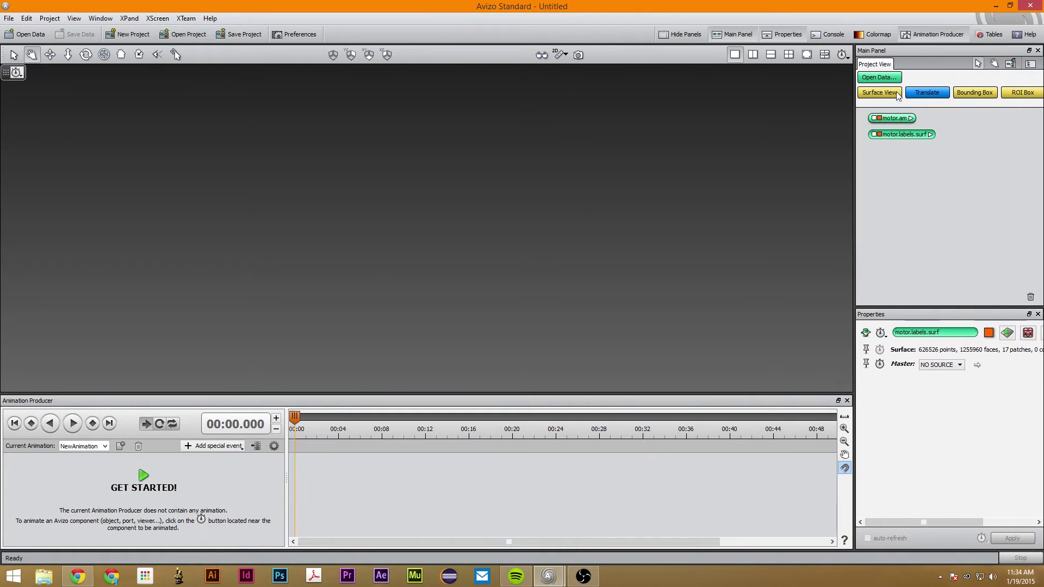
pyautogui.doubleClick(915, 136)
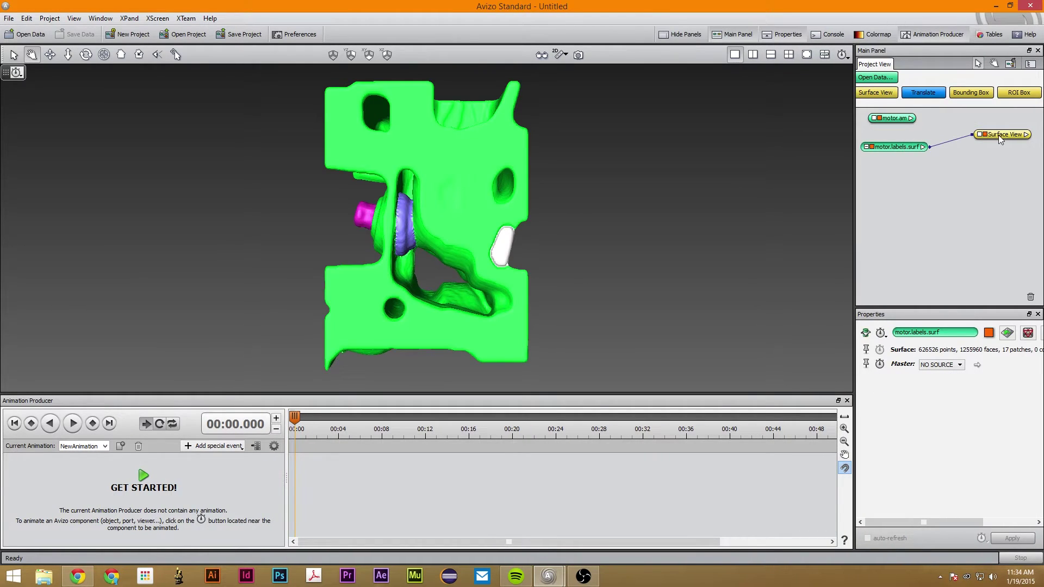
pyautogui.moveTo(998, 140); pyautogui.dragTo(959, 201)
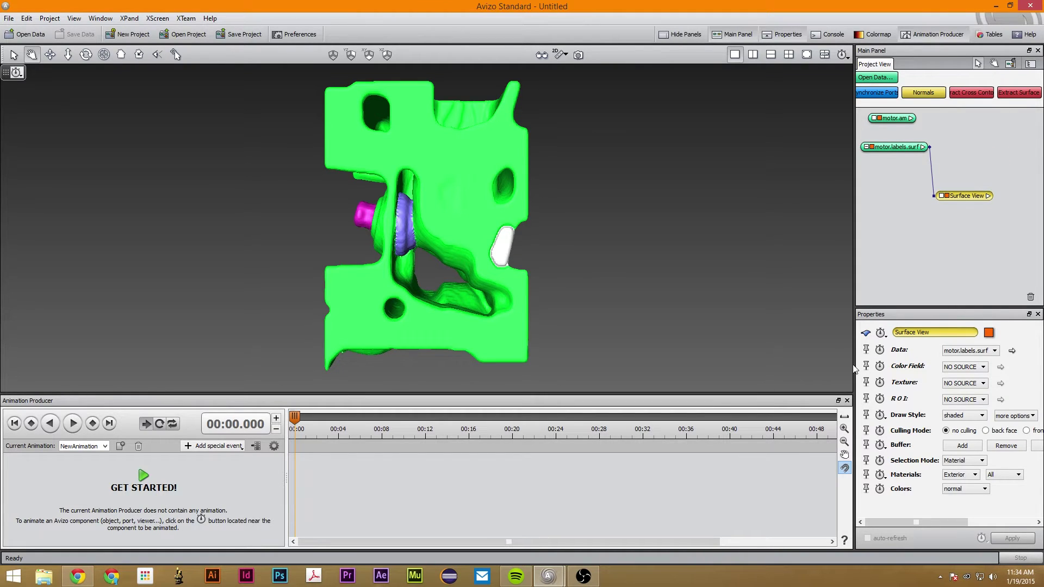
# - Select the Exterior–Material3 patches in the Surface View and remove them from the displayed buffer
pyautogui.moveTo(851, 363); pyautogui.dragTo(826, 363)
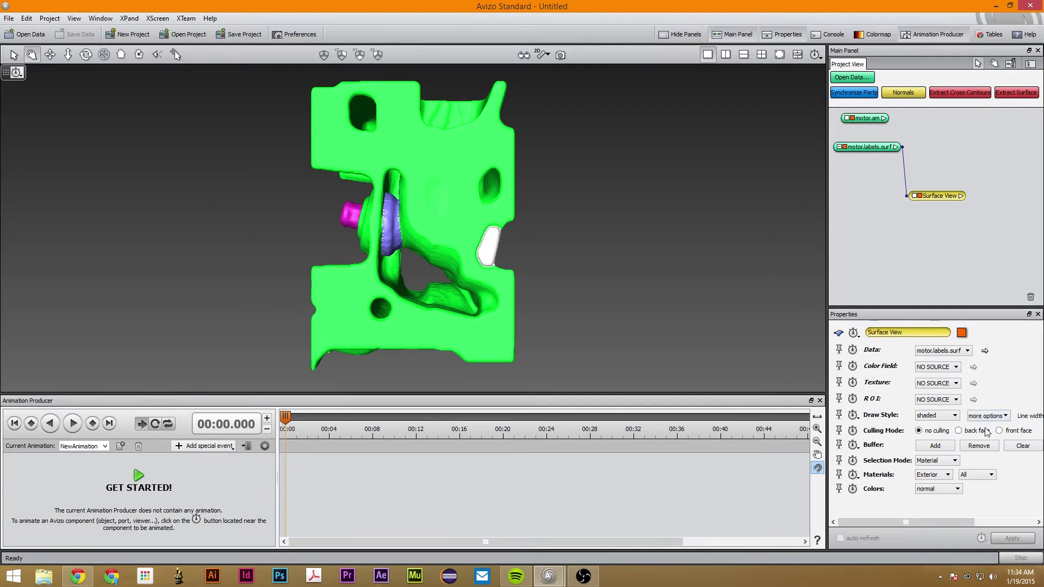
pyautogui.click(978, 475)
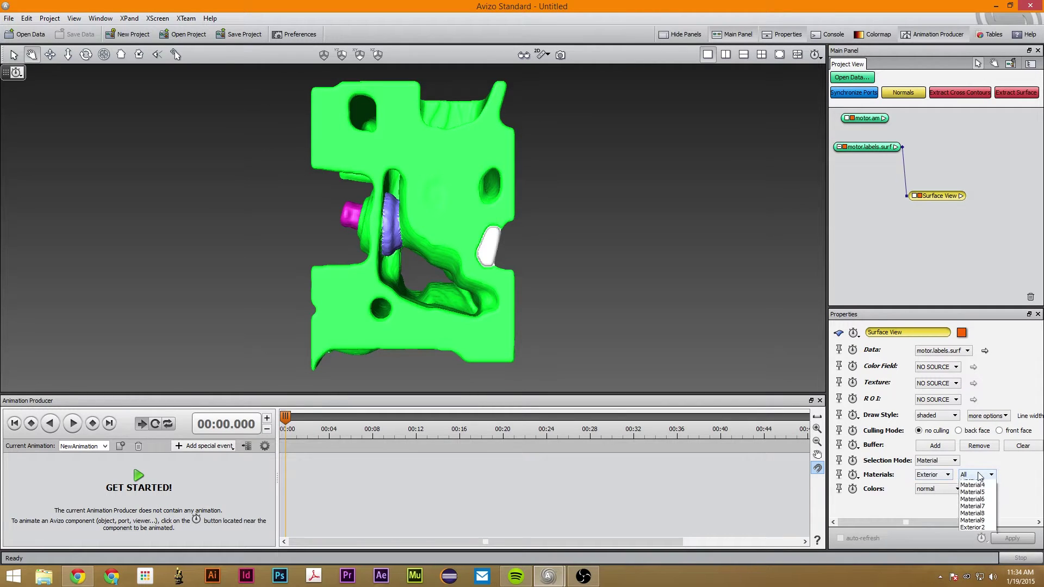
pyautogui.click(960, 495)
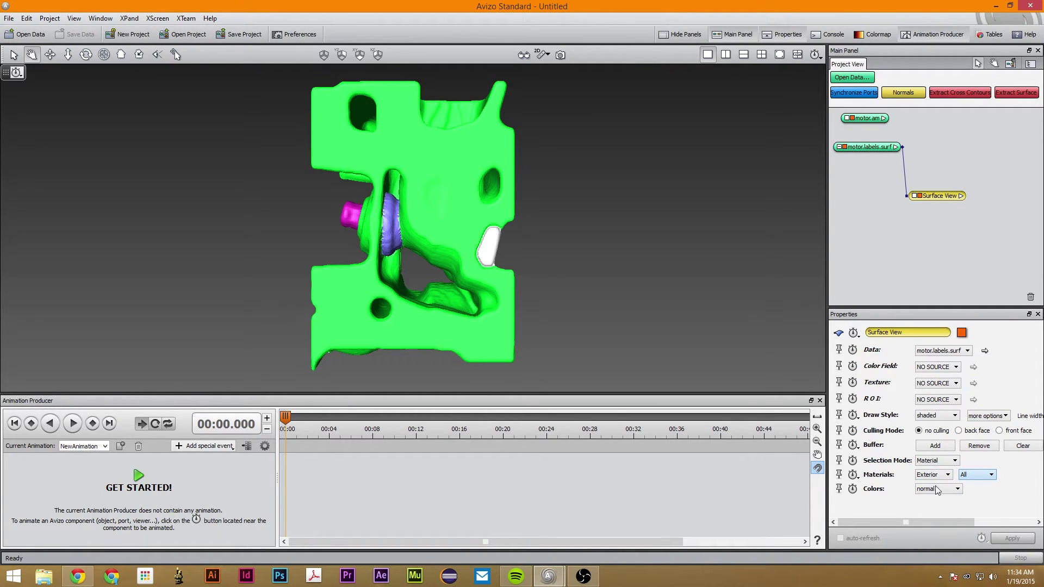
pyautogui.moveTo(208, 151); pyautogui.dragTo(618, 180)
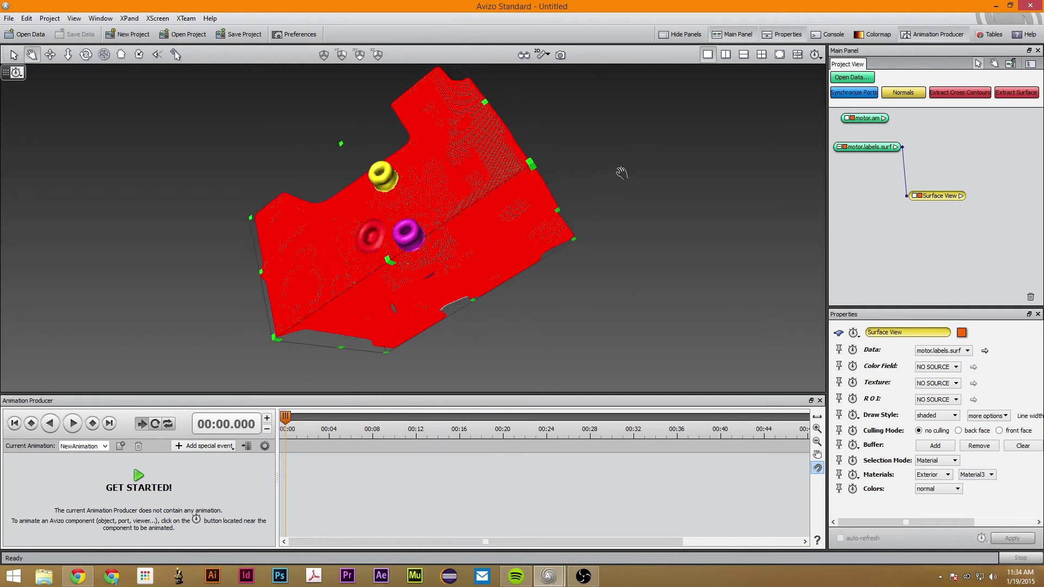
pyautogui.click(979, 447)
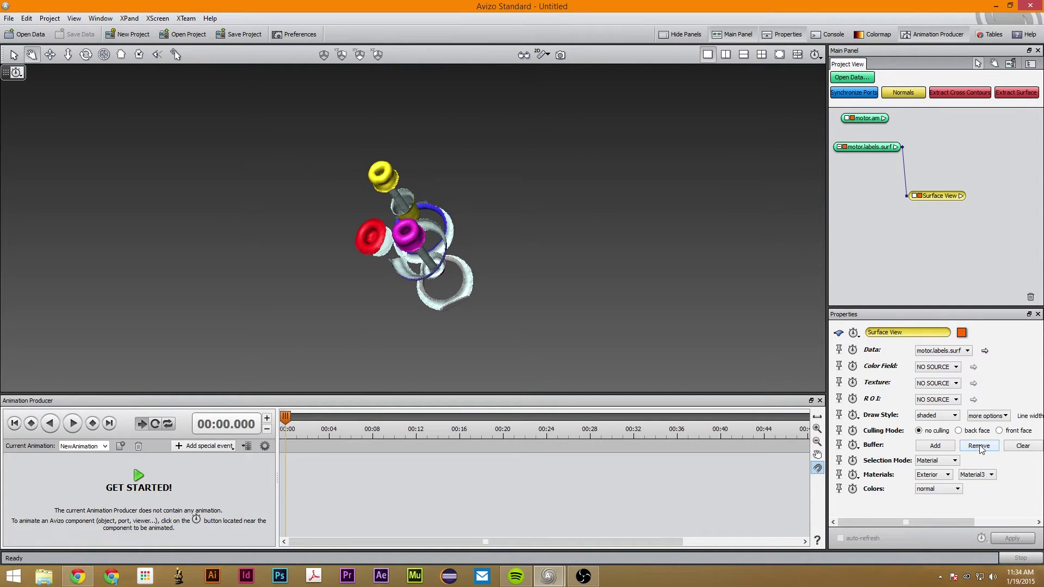
# - Attach a second Surface View to motor.labels.surf and set its draw style to transparent
pyautogui.click(867, 148)
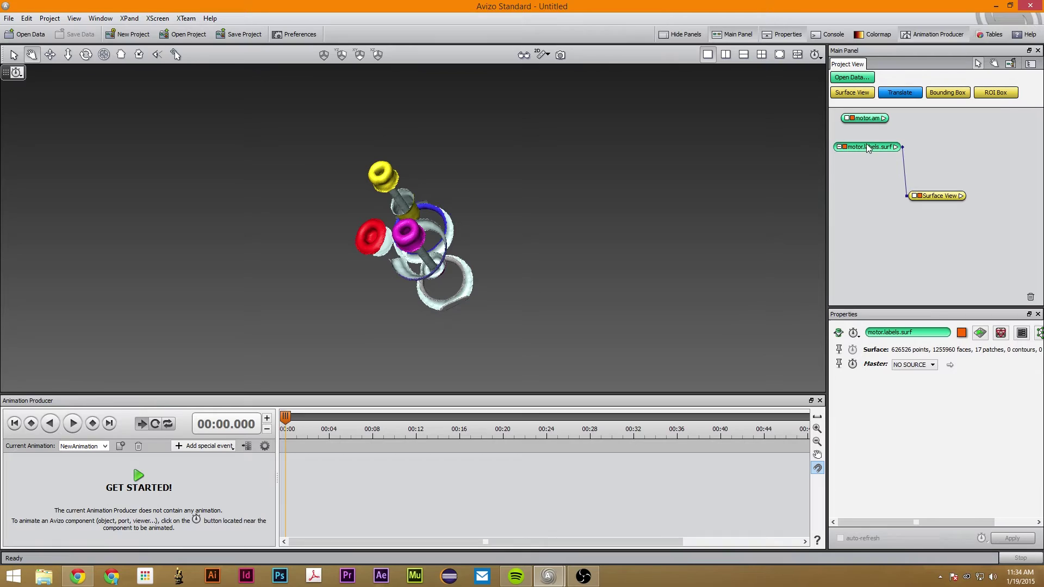
pyautogui.click(846, 94)
pyautogui.moveTo(992, 148); pyautogui.dragTo(941, 160)
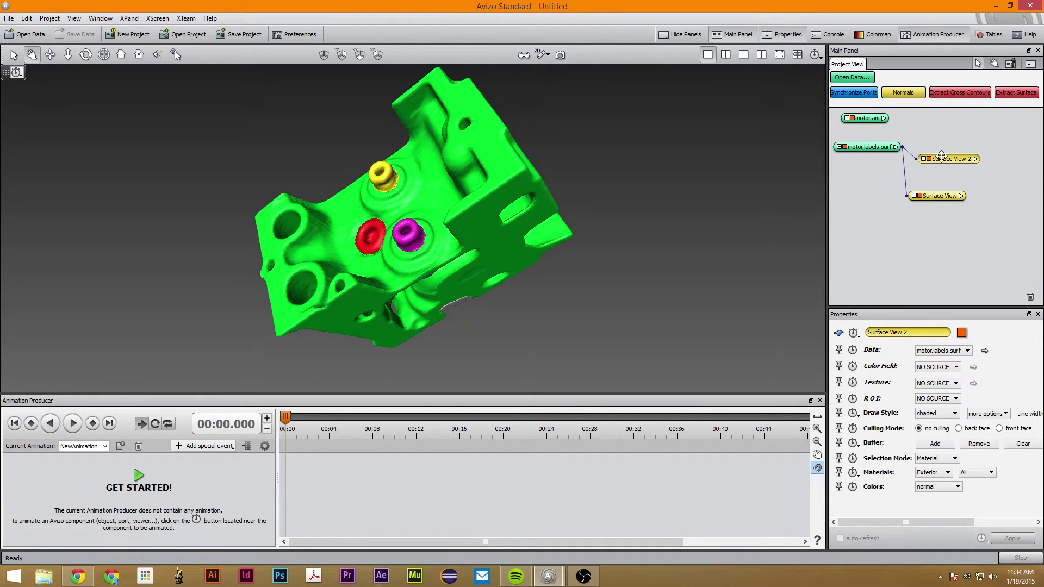
pyautogui.click(927, 414)
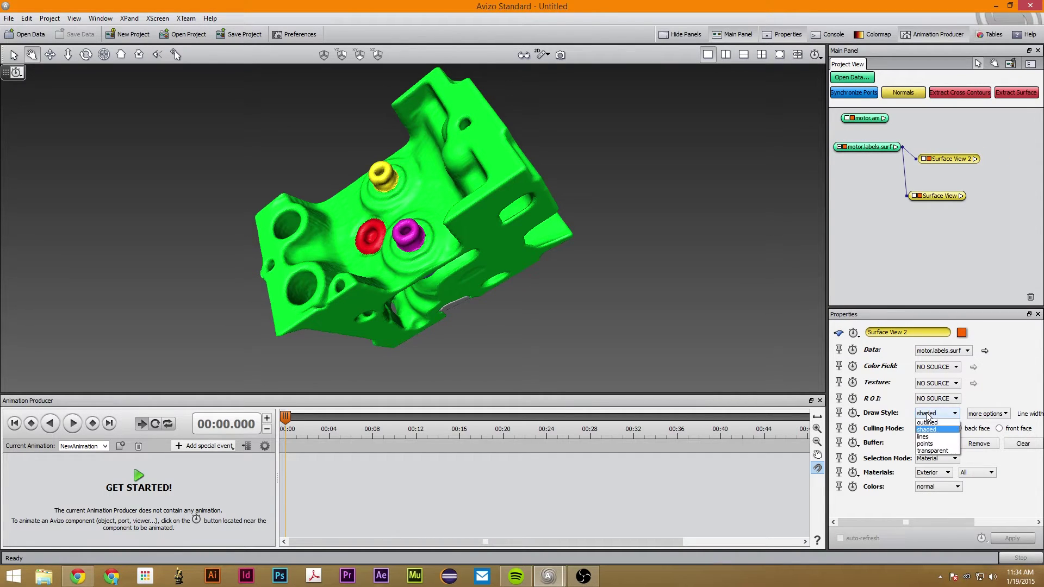
pyautogui.click(926, 451)
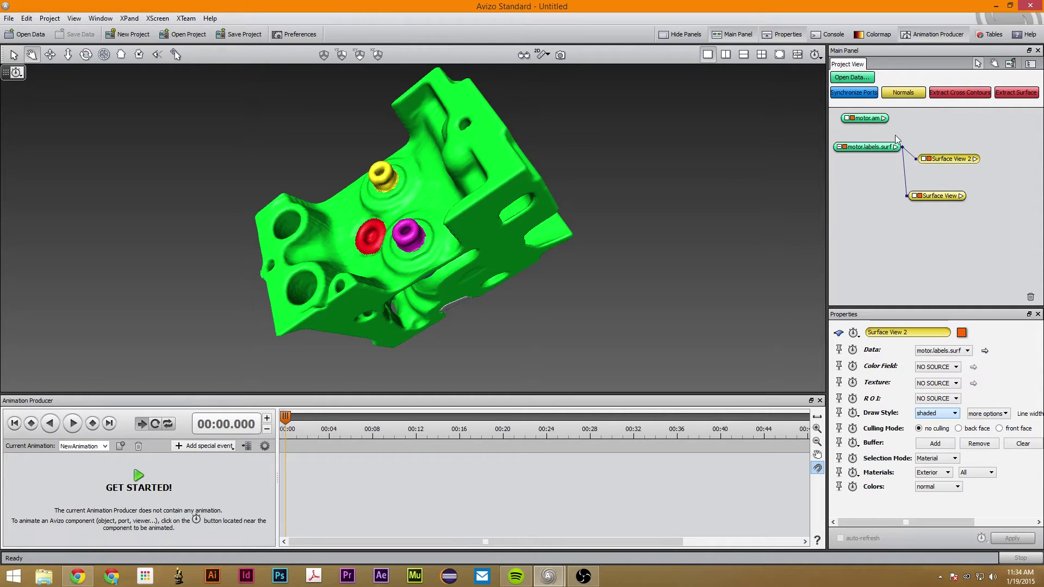
pyautogui.moveTo(441, 147); pyautogui.dragTo(534, 220)
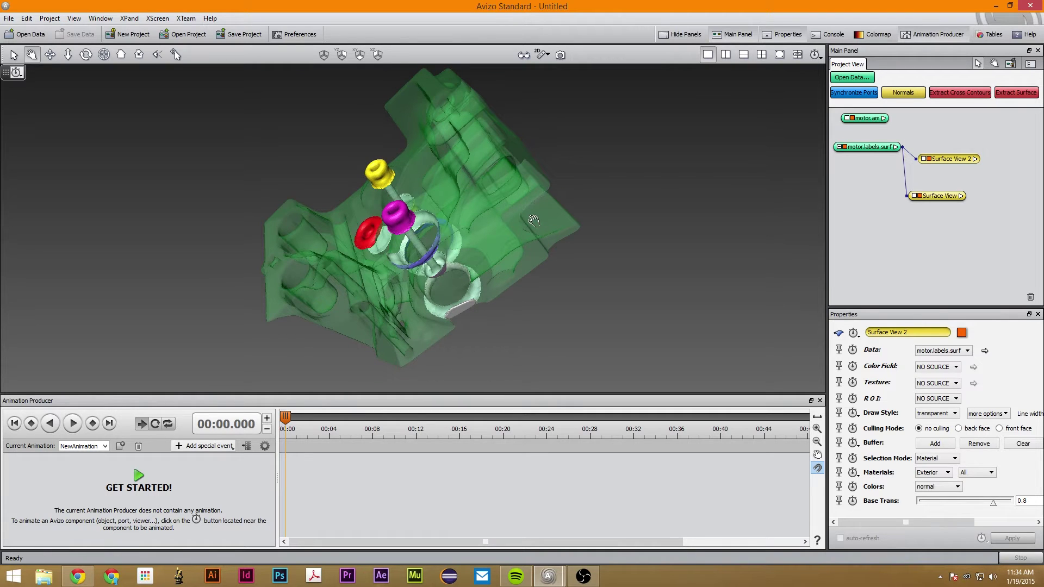
# - Attach an Ortho Slice to motor.am and orbit the model to inspect the slice plane
pyautogui.click(864, 118)
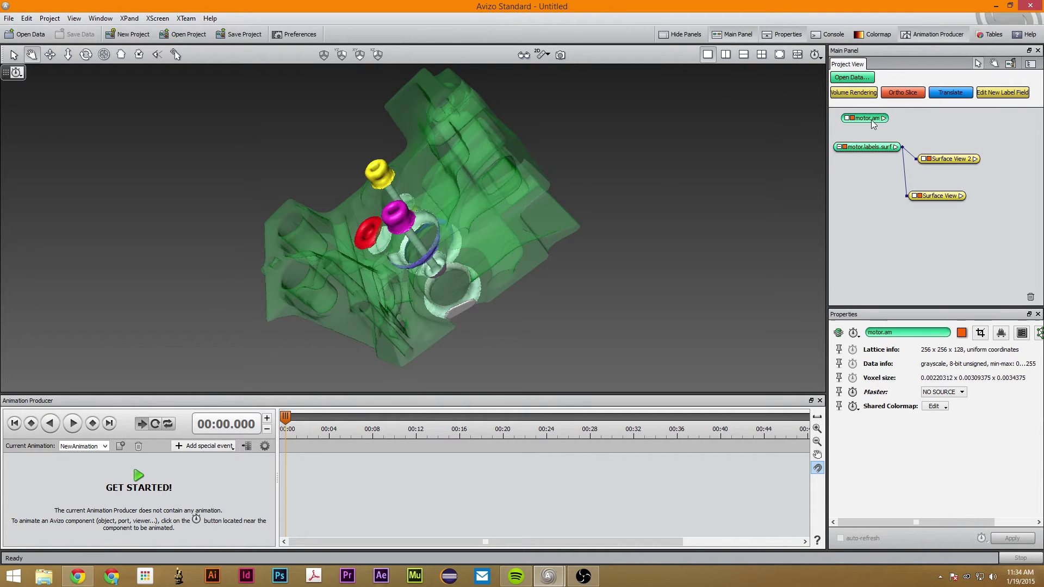
pyautogui.click(896, 95)
pyautogui.moveTo(489, 234); pyautogui.dragTo(641, 260)
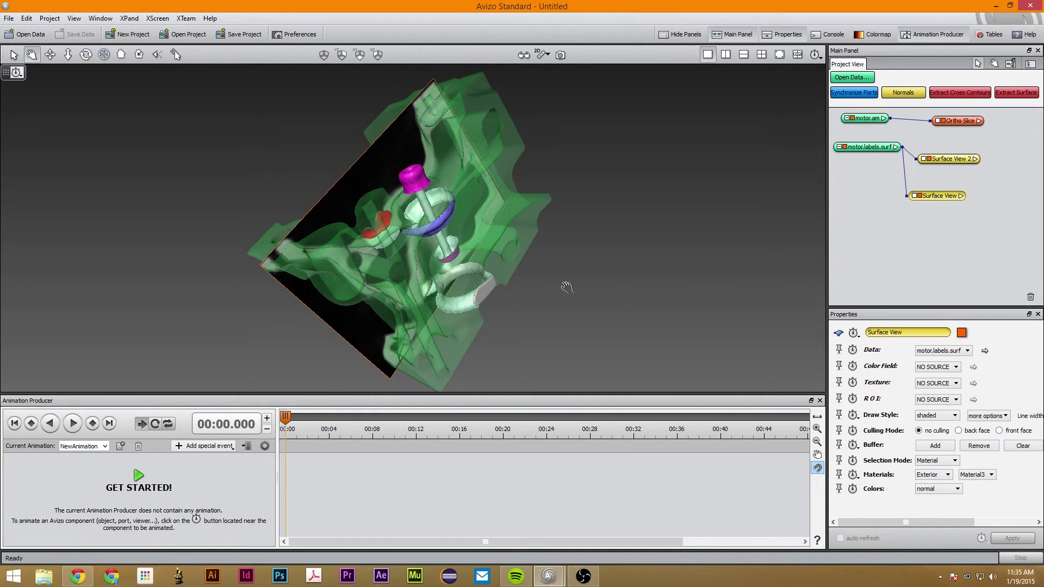
pyautogui.moveTo(428, 246)
pyautogui.mouseDown()
pyautogui.moveTo(435, 253)
pyautogui.moveTo(419, 258)
pyautogui.mouseUp()
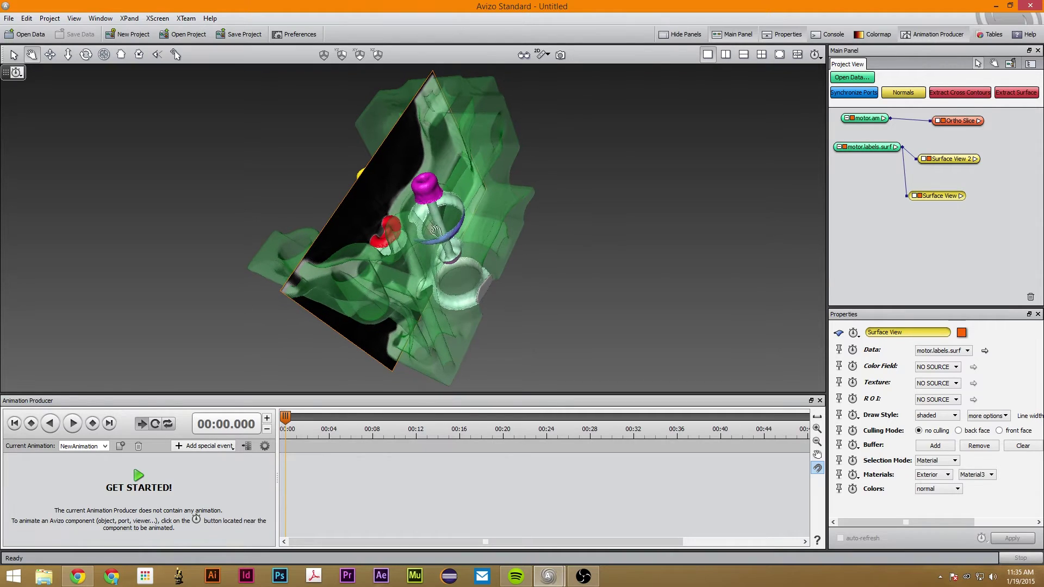
# - Add a "Clip using Ortho Slice" animation track for both Surface View and Surface View 2
pyautogui.click(853, 338)
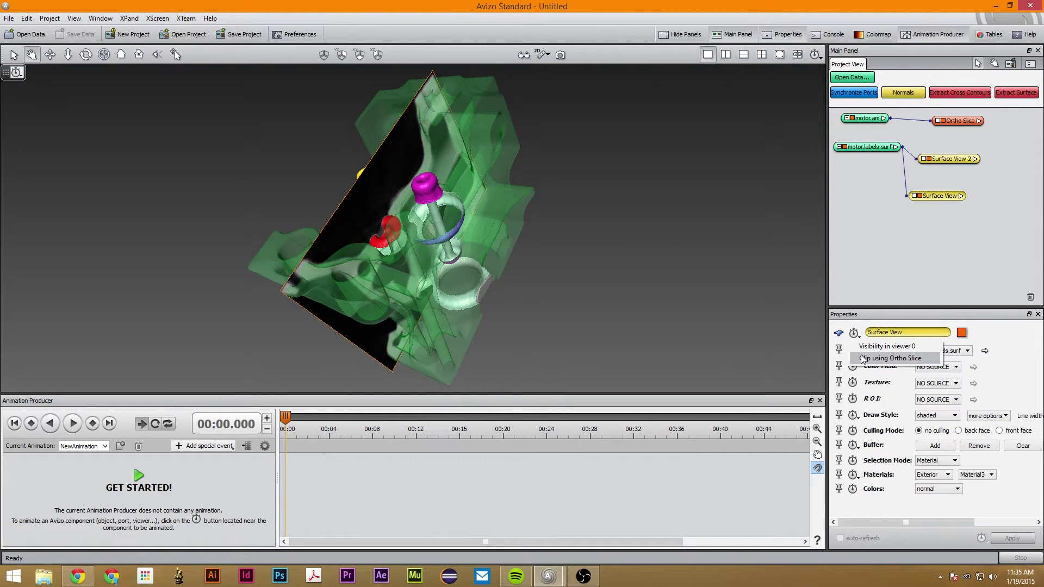
pyautogui.click(862, 358)
pyautogui.click(957, 161)
pyautogui.click(853, 333)
pyautogui.click(862, 359)
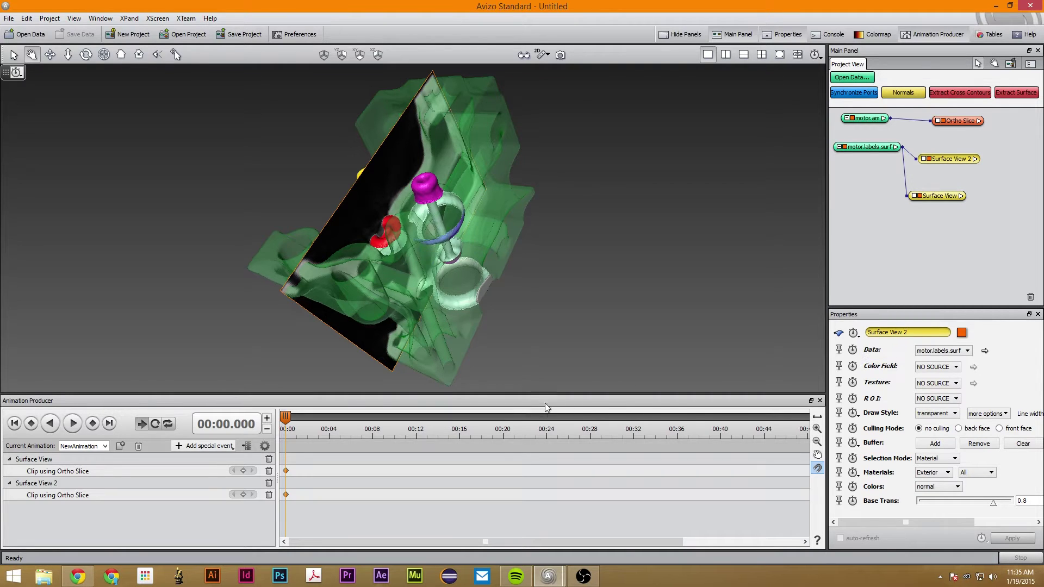
# - Switch the Ortho Slice clipping keyframes at 00:00 to On for both surface views
pyautogui.click(285, 471)
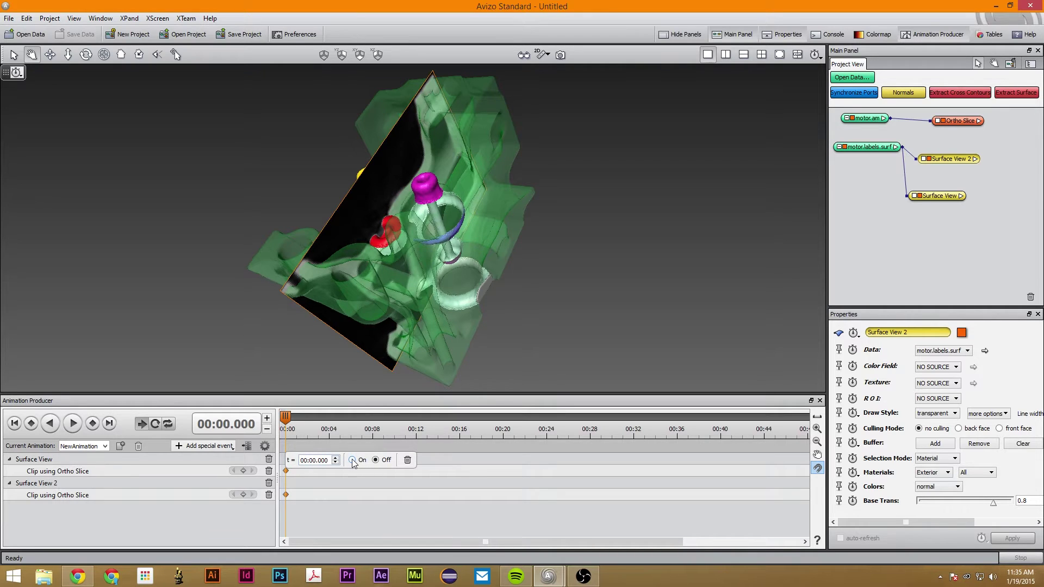
pyautogui.click(285, 494)
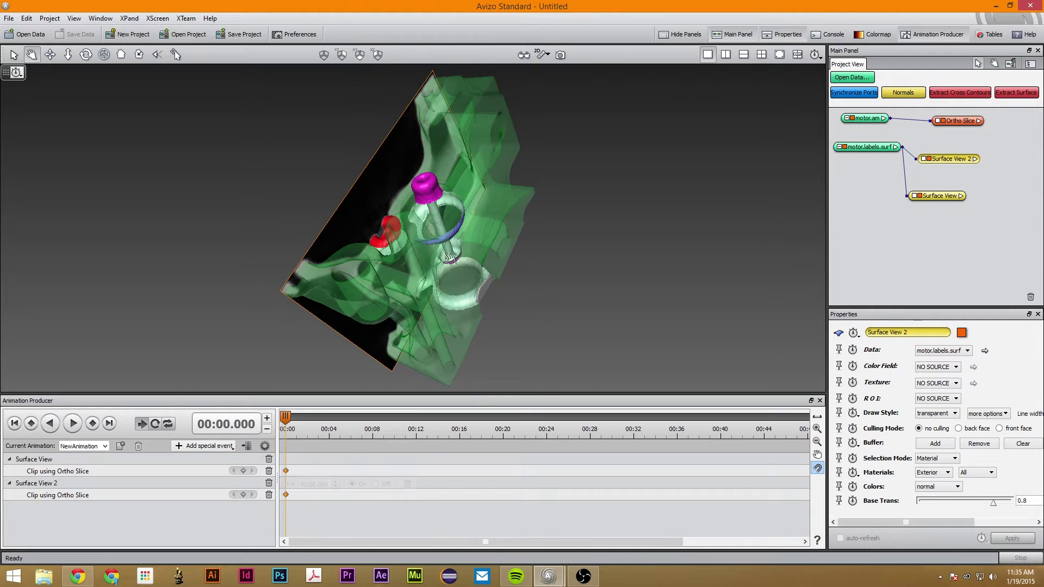
pyautogui.moveTo(388, 240); pyautogui.dragTo(607, 204)
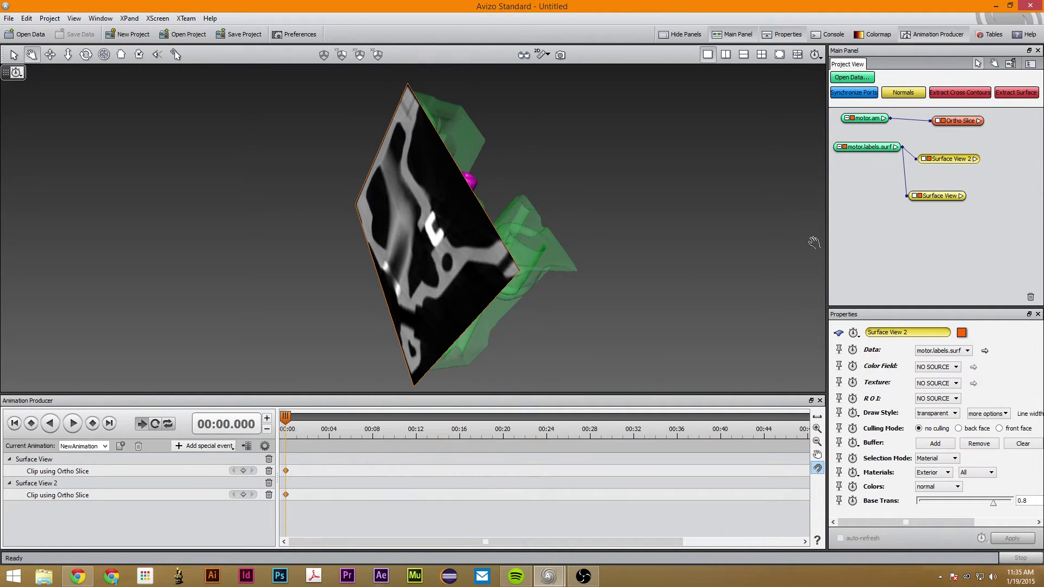
# - Tidy the Surface View module's position, set the Ortho Slice's slice number to 0 and keyframe it at 00:00
pyautogui.click(946, 195)
pyautogui.moveTo(940, 194); pyautogui.dragTo(951, 178)
pyautogui.click(960, 123)
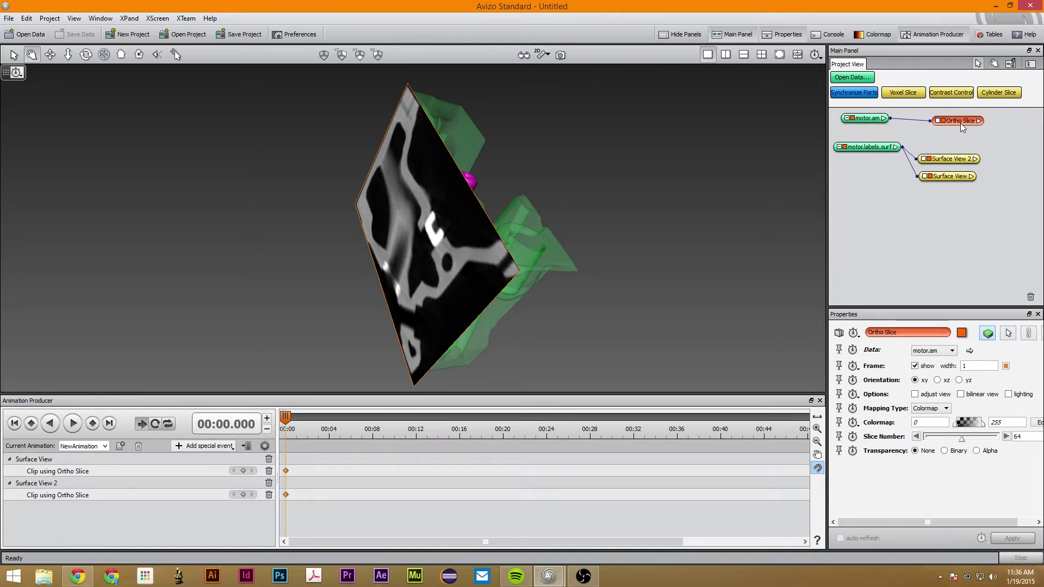
pyautogui.moveTo(959, 444); pyautogui.dragTo(925, 446)
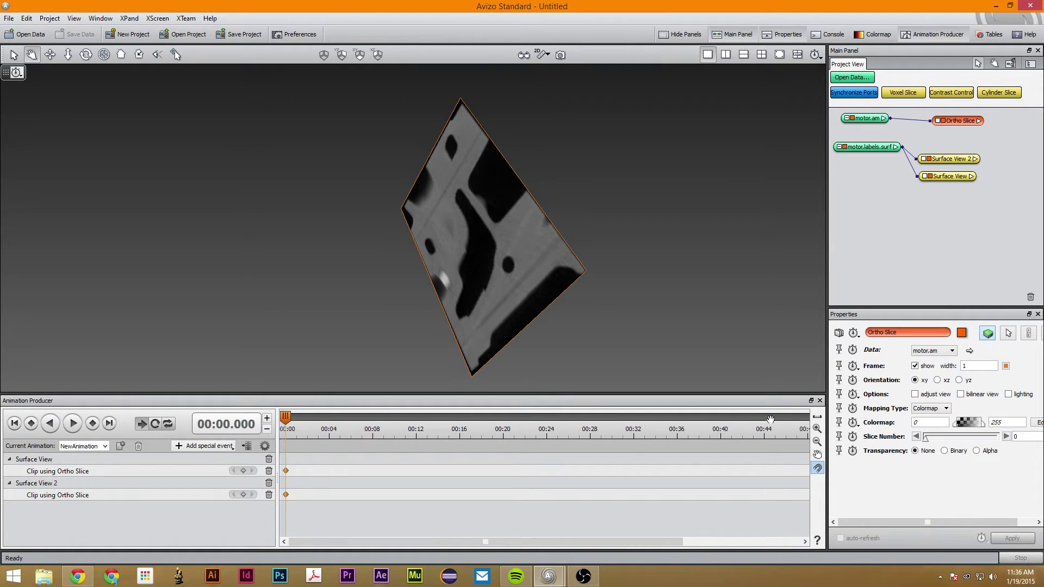
pyautogui.click(852, 436)
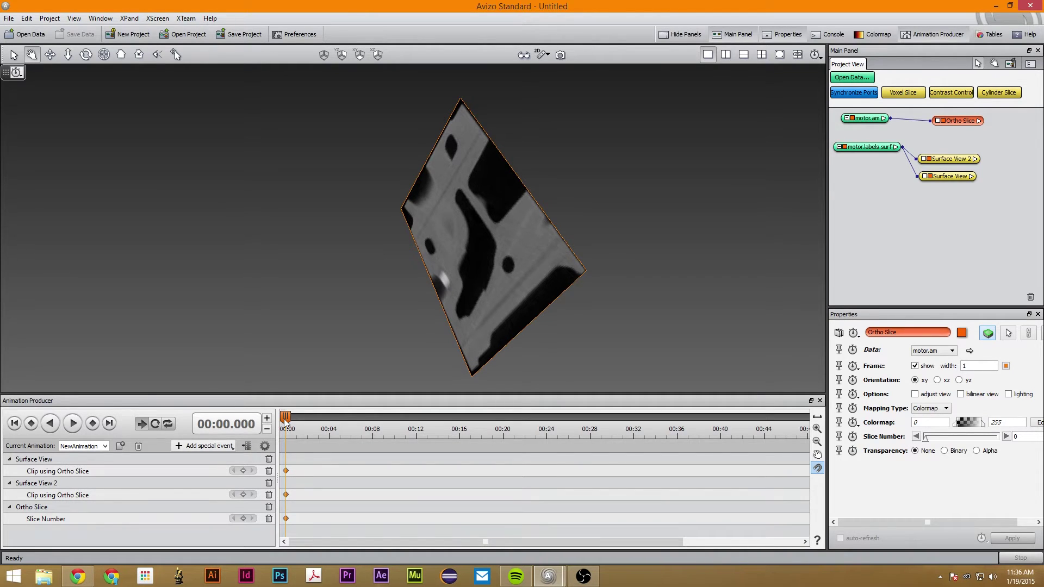
pyautogui.moveTo(288, 518)
# - Add a keyframe for slice number 127 of the Ortho Slice at 3 seconds
pyautogui.moveTo(931, 442); pyautogui.dragTo(997, 440)
pyautogui.moveTo(286, 420); pyautogui.dragTo(318, 420)
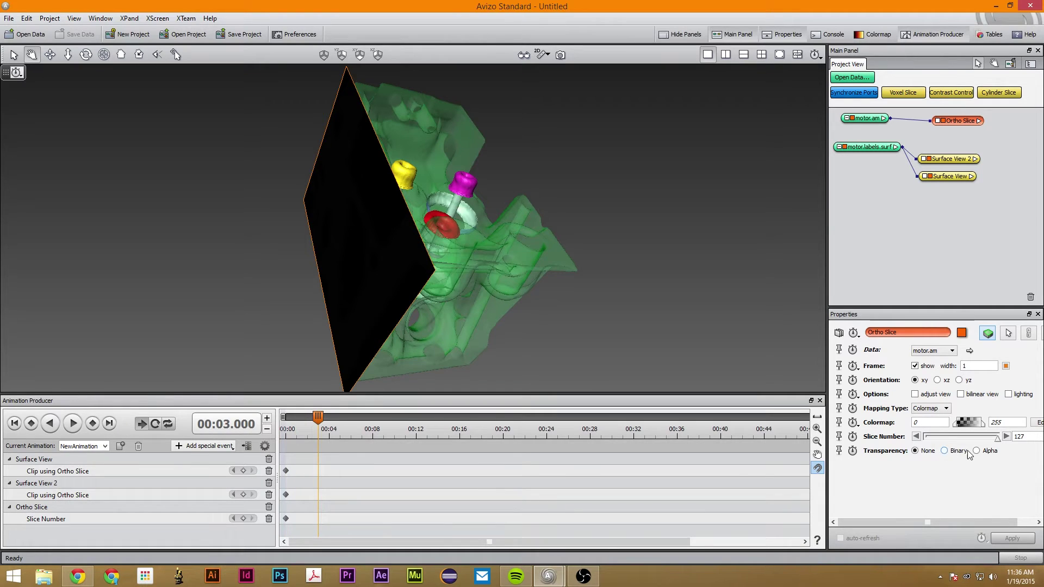
pyautogui.click(852, 437)
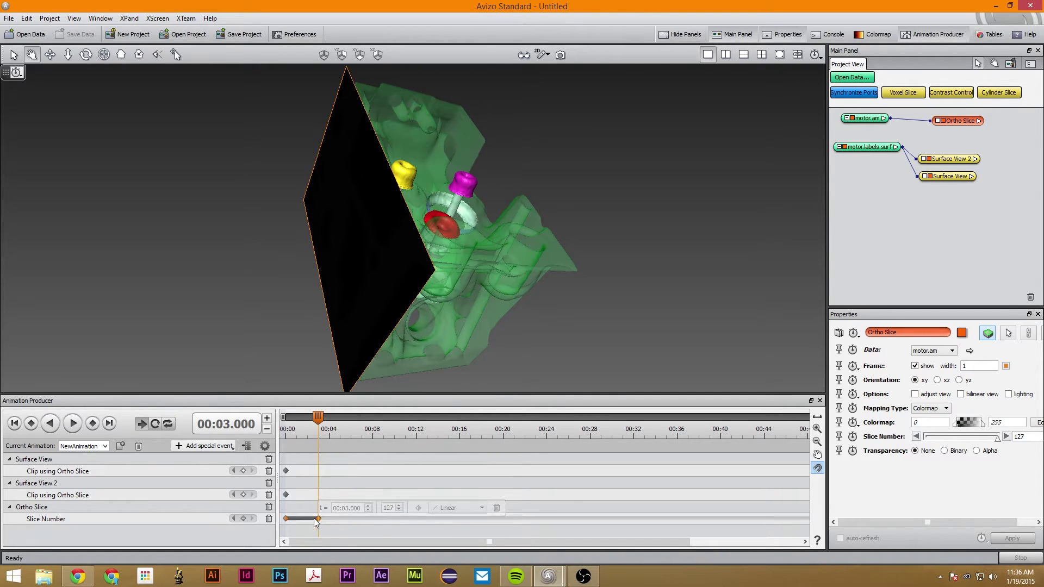
# - Return to time 00:00 and set the Ortho Slice's slice number to 0 at that keyframe
pyautogui.moveTo(318, 417); pyautogui.dragTo(284, 421)
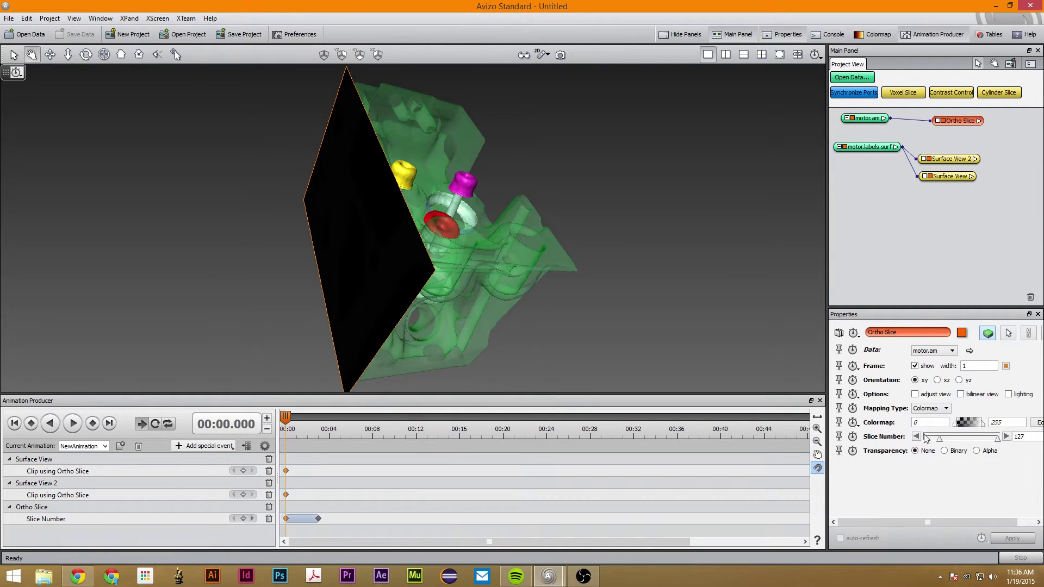
pyautogui.moveTo(945, 440); pyautogui.dragTo(866, 439)
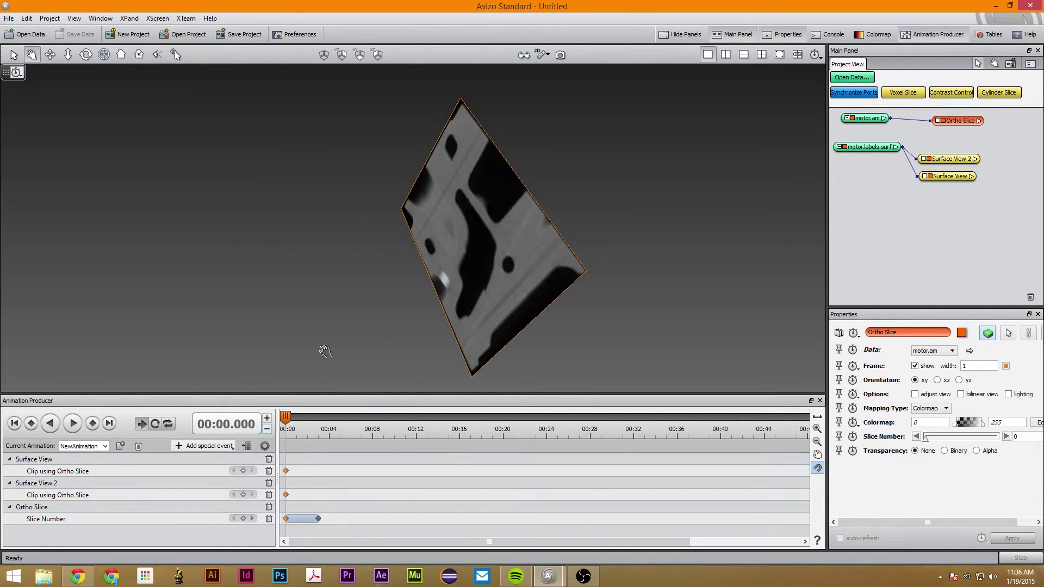
pyautogui.moveTo(326, 337)
pyautogui.mouseDown()
pyautogui.moveTo(348, 315)
pyautogui.moveTo(337, 327)
pyautogui.mouseUp()
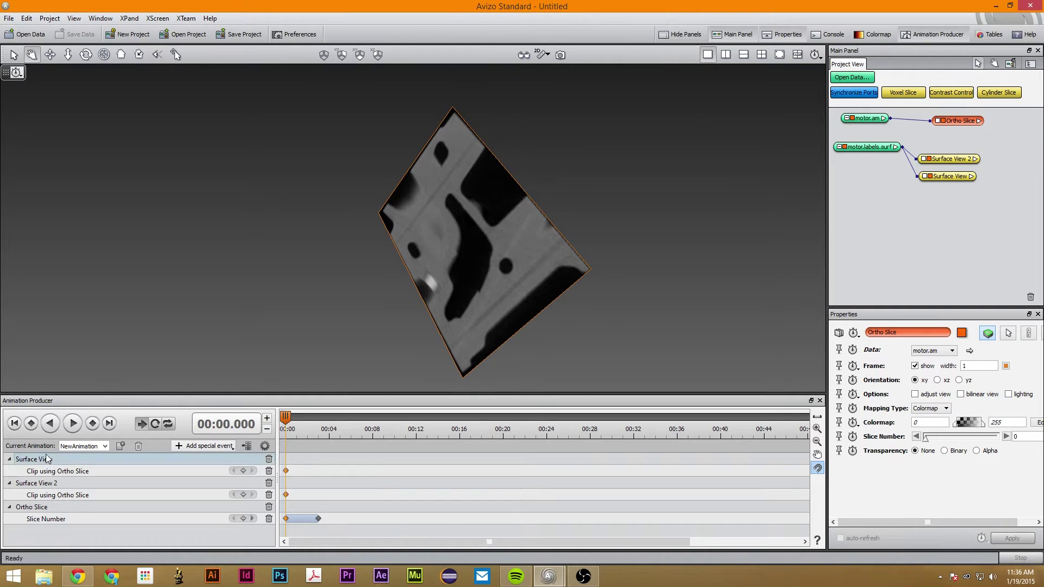
# - Play back the slice animation and place the playhead on the 3-second keyframe
pyautogui.click(73, 423)
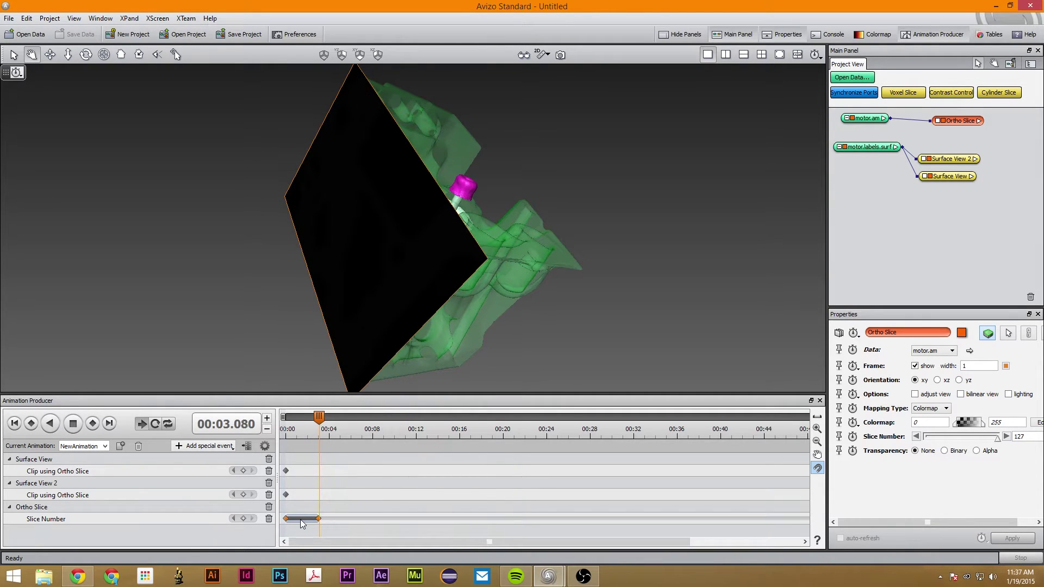
pyautogui.moveTo(300, 520)
pyautogui.mouseDown()
pyautogui.moveTo(409, 521)
pyautogui.moveTo(283, 525)
pyautogui.moveTo(330, 521)
pyautogui.moveTo(318, 518)
pyautogui.mouseUp()
pyautogui.click(328, 418)
pyautogui.moveTo(328, 418); pyautogui.dragTo(318, 418)
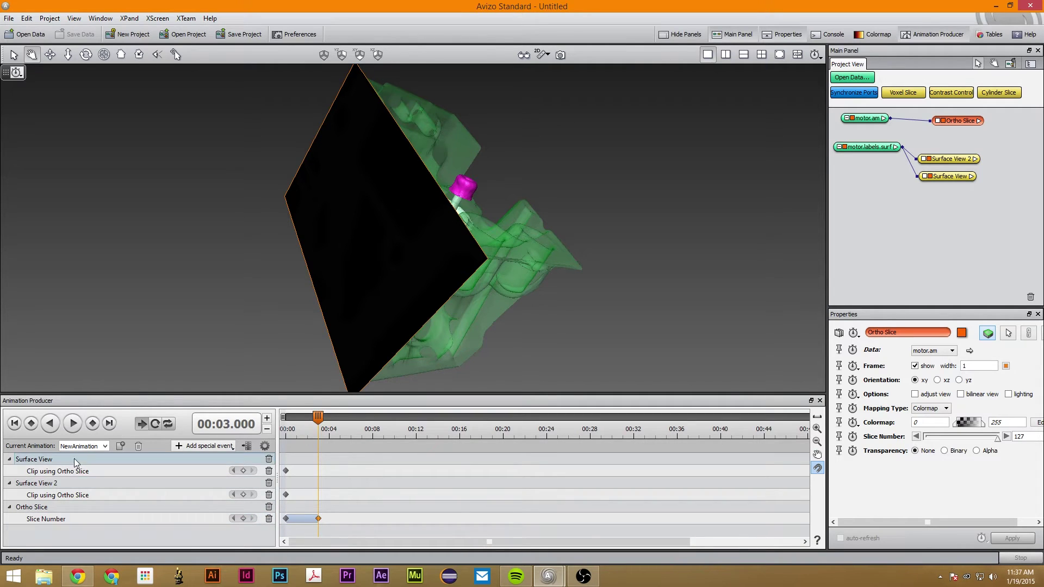
# - Keyframe Clip using Ortho Slice at 3 seconds for Surface View and Surface View 2, with both set to Off
pyautogui.click(243, 472)
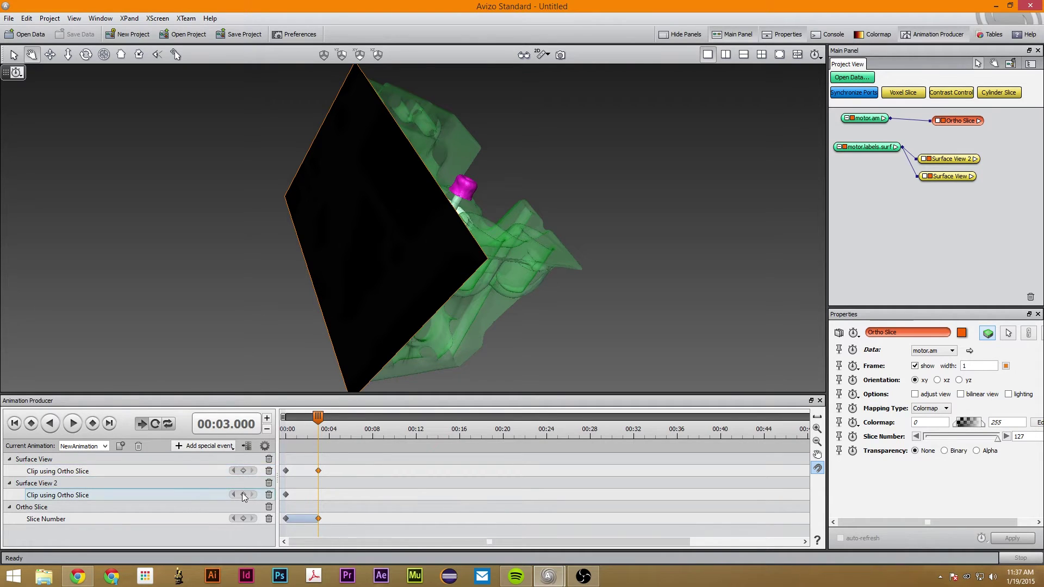
pyautogui.click(243, 496)
pyautogui.moveTo(320, 493)
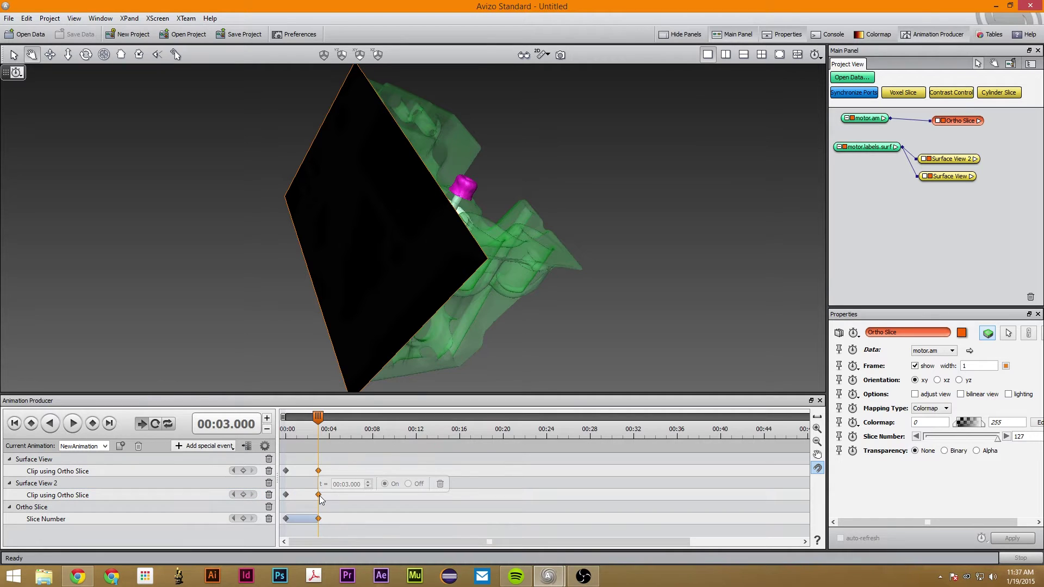
pyautogui.click(407, 484)
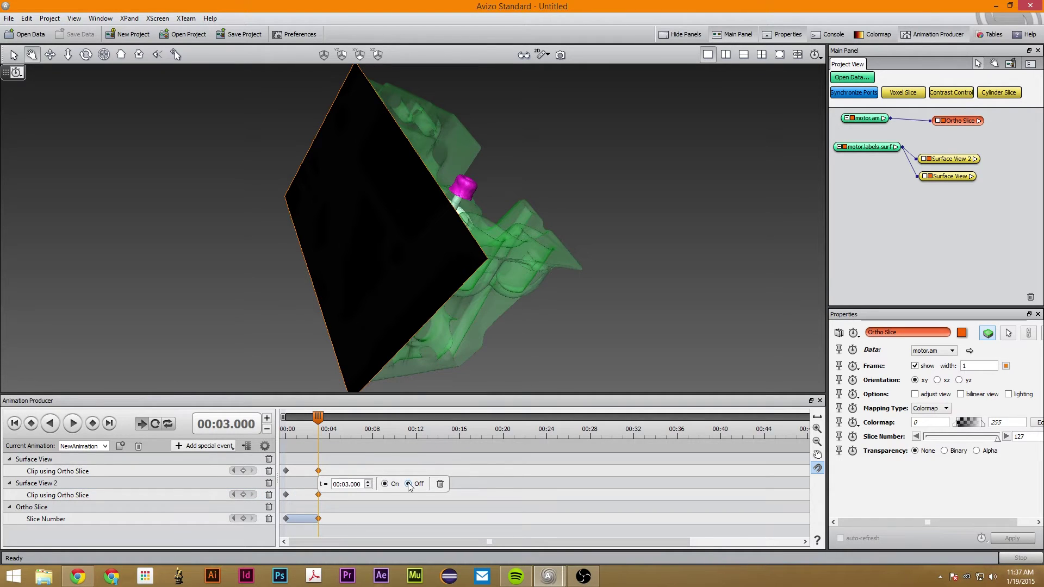
pyautogui.moveTo(319, 470)
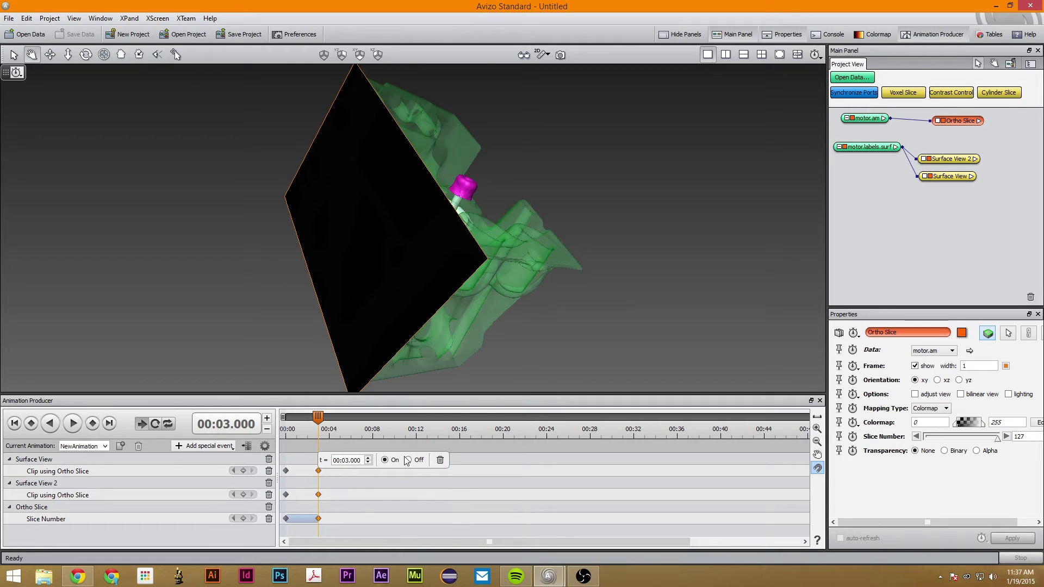
pyautogui.click(408, 460)
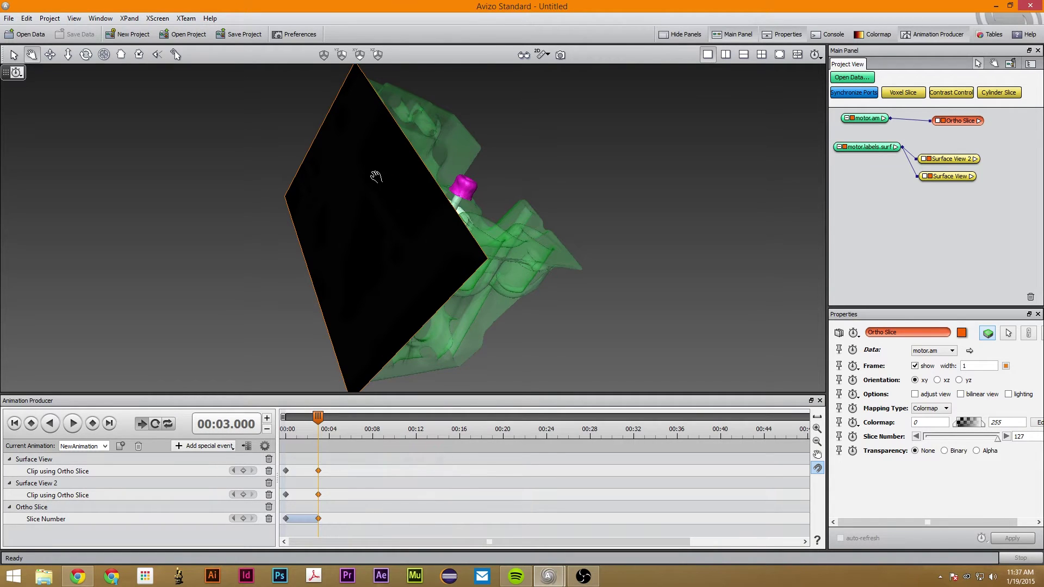
pyautogui.moveTo(345, 183); pyautogui.dragTo(348, 195)
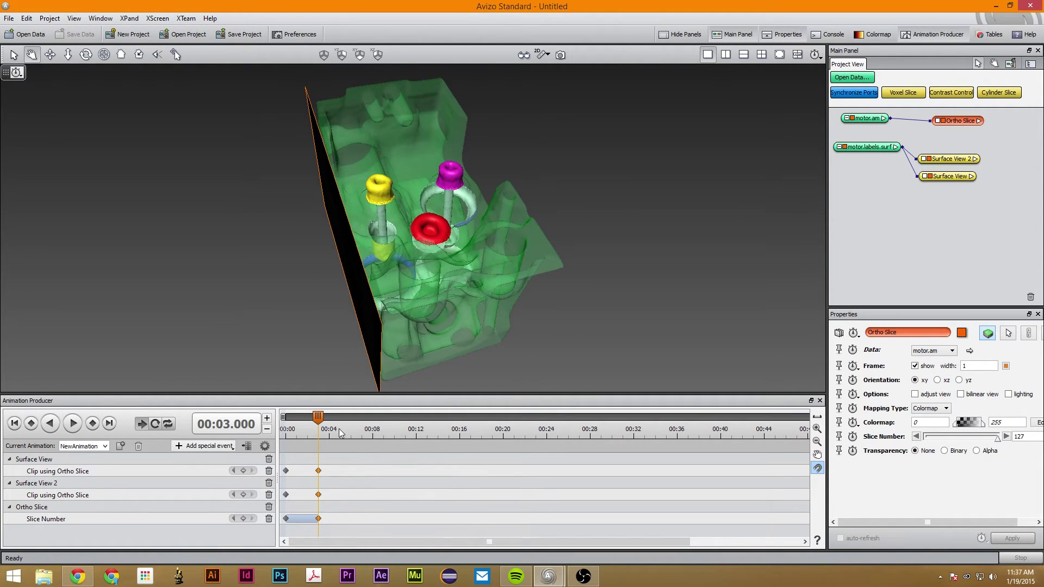
# - Test the slice number's effect on the surfaces at 5 seconds, then return to 3 seconds and check the Surface View clipping keyframe
pyautogui.moveTo(318, 422); pyautogui.dragTo(339, 421)
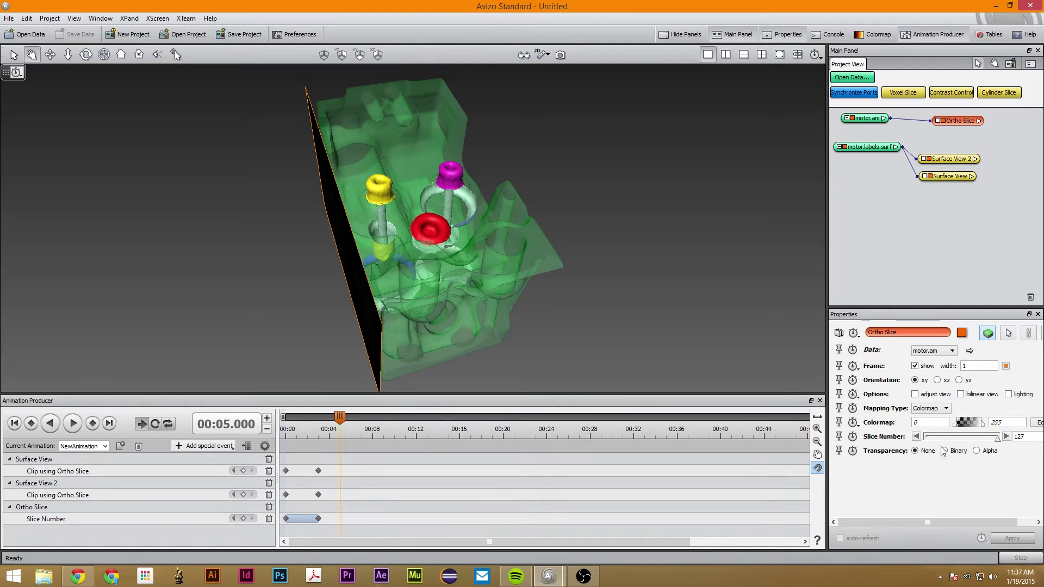
pyautogui.moveTo(996, 437); pyautogui.dragTo(926, 437)
pyautogui.click(996, 437)
pyautogui.moveTo(342, 417); pyautogui.dragTo(318, 417)
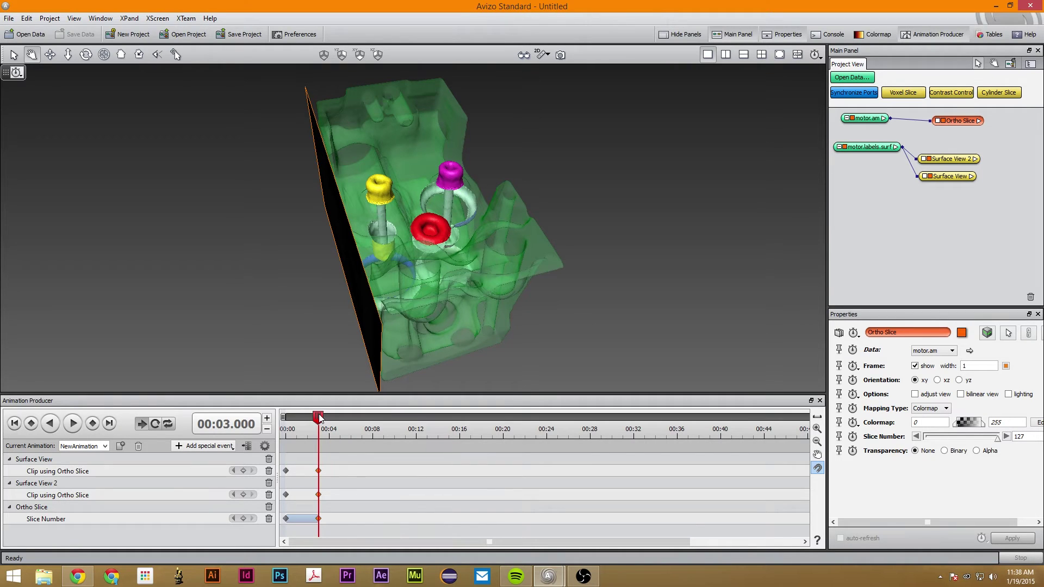
pyautogui.moveTo(323, 202); pyautogui.dragTo(354, 213)
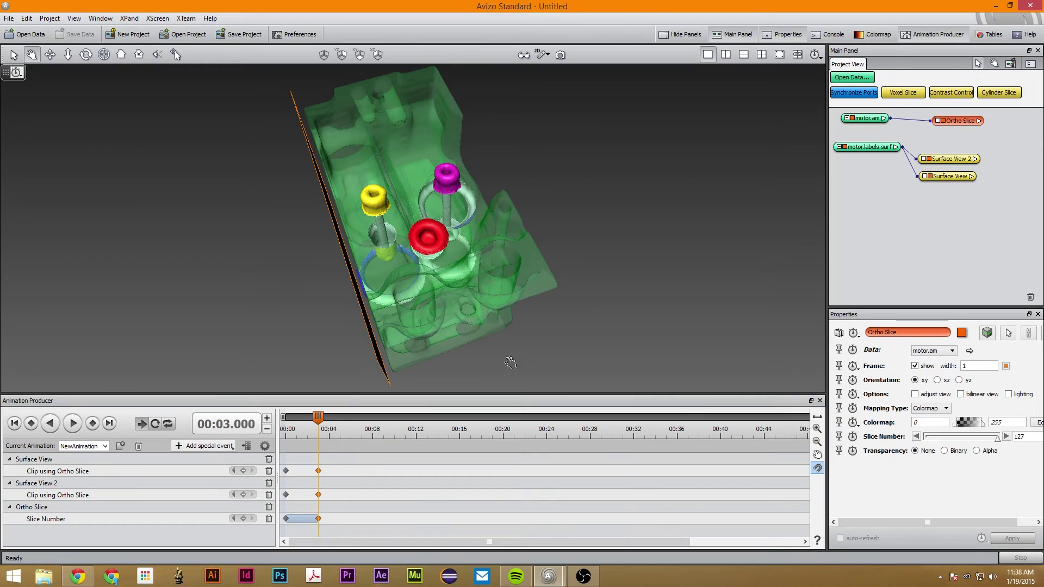
pyautogui.click(319, 469)
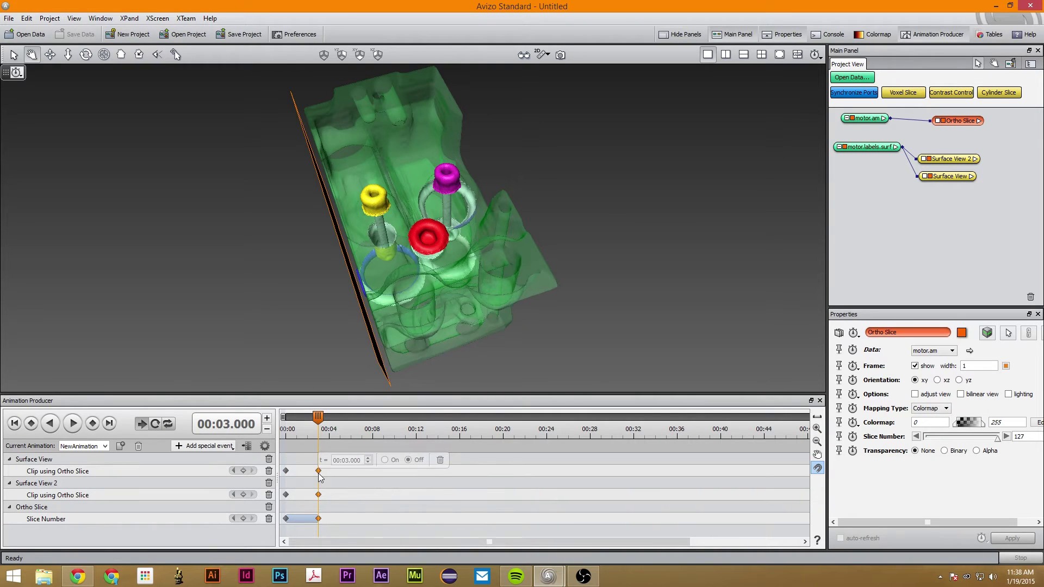
# - Animate the Ortho Slice's visibility in viewer 0, with the keyframe at 00:00 On and the one at 3 seconds Off
pyautogui.click(854, 333)
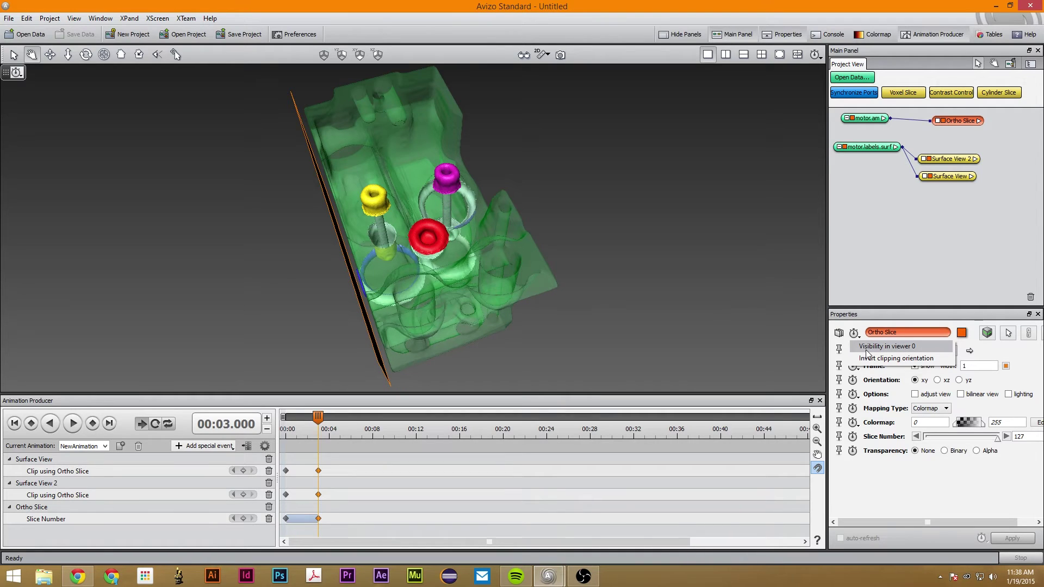
pyautogui.click(866, 354)
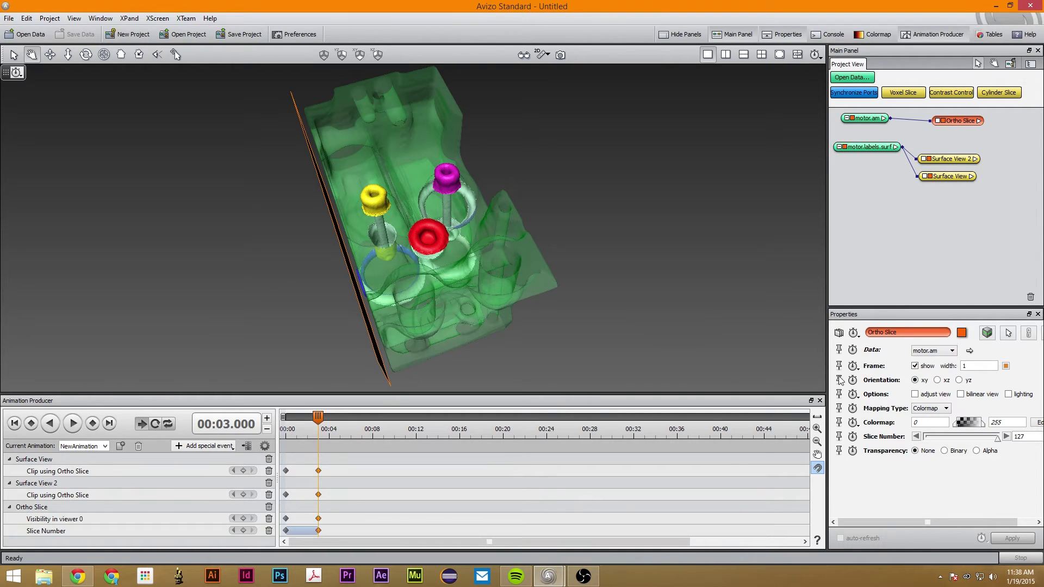
pyautogui.click(320, 522)
pyautogui.click(319, 519)
pyautogui.click(409, 508)
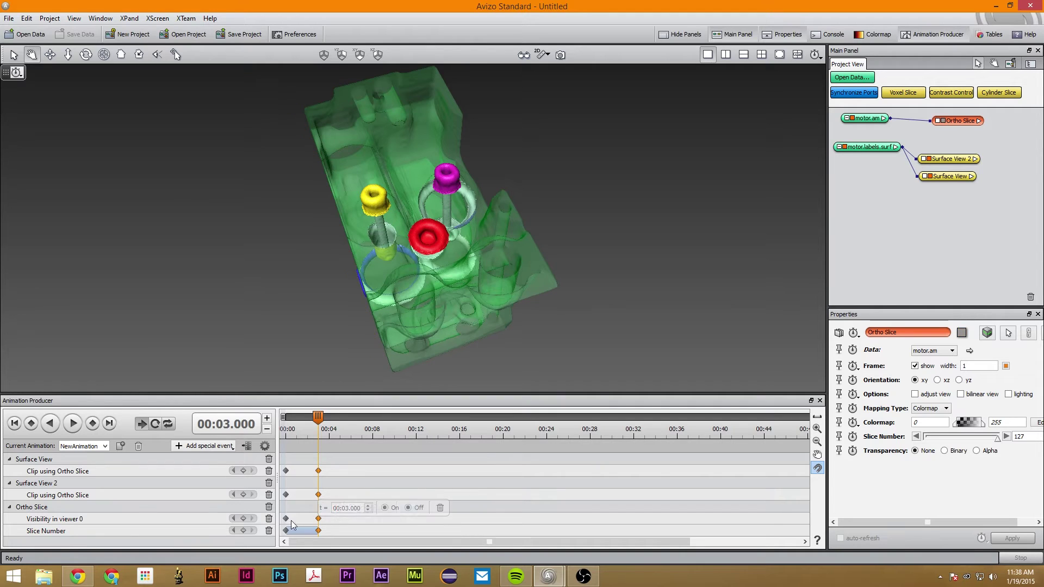
pyautogui.click(286, 518)
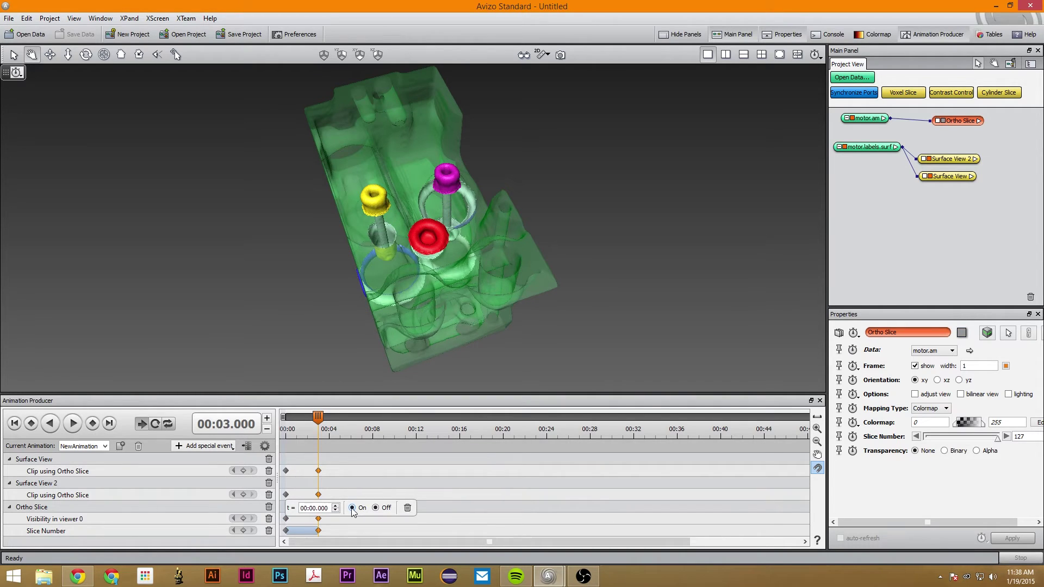
# - Set Surface View 2's base transparency to 0, keyframe it at 3 seconds and collapse the Surface View and Ortho Slice tracks
pyautogui.moveTo(500, 240); pyautogui.dragTo(297, 287)
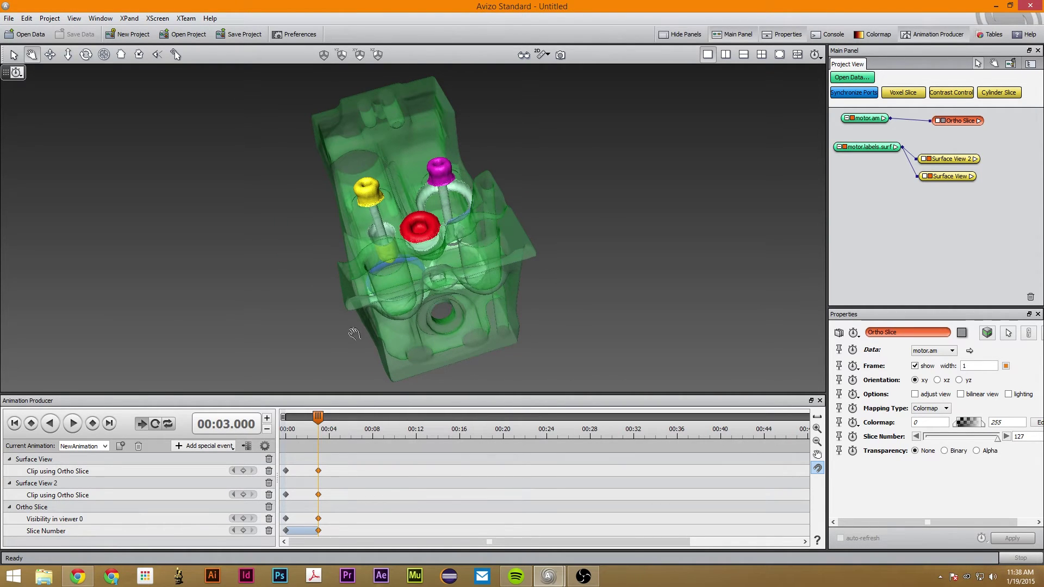
pyautogui.moveTo(446, 252); pyautogui.dragTo(430, 278)
pyautogui.click(945, 159)
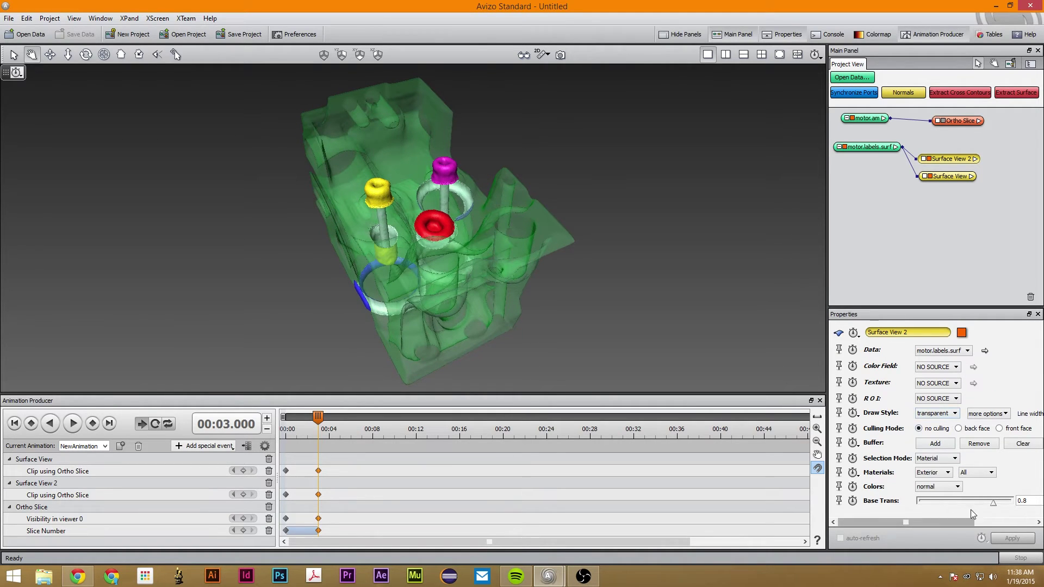
pyautogui.moveTo(983, 510); pyautogui.dragTo(919, 509)
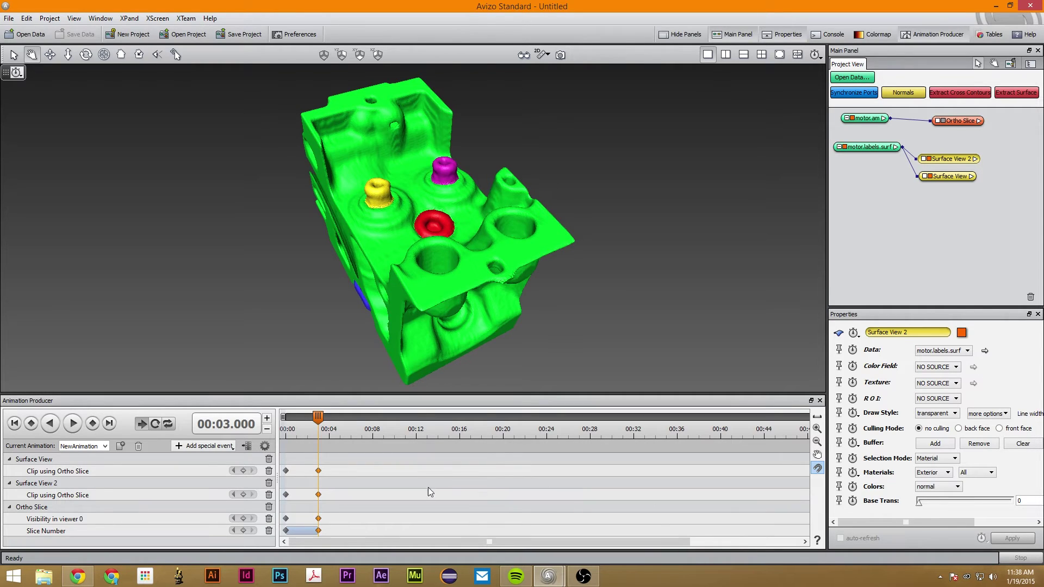
pyautogui.click(853, 502)
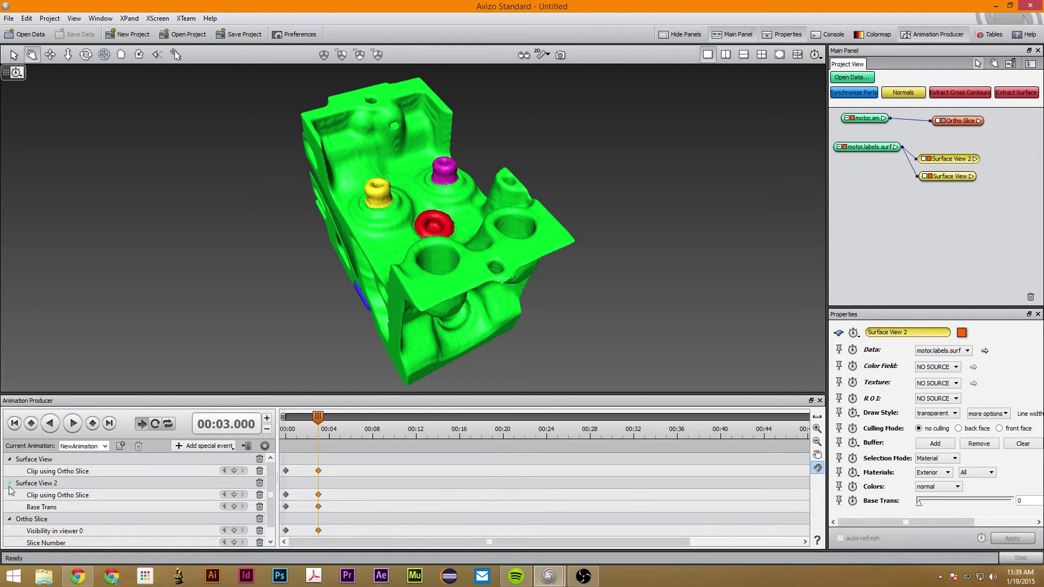
pyautogui.click(9, 518)
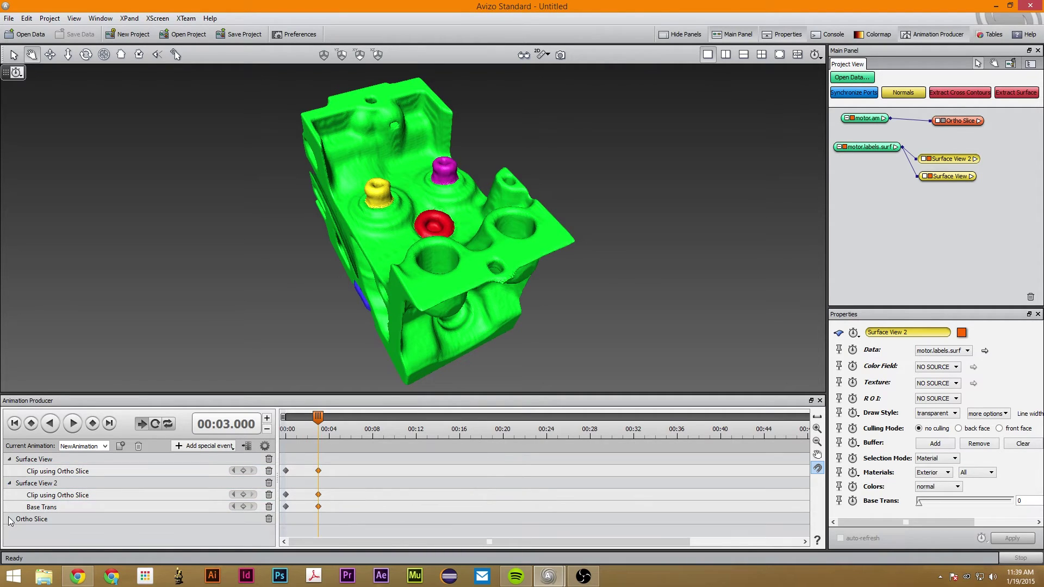
pyautogui.click(9, 459)
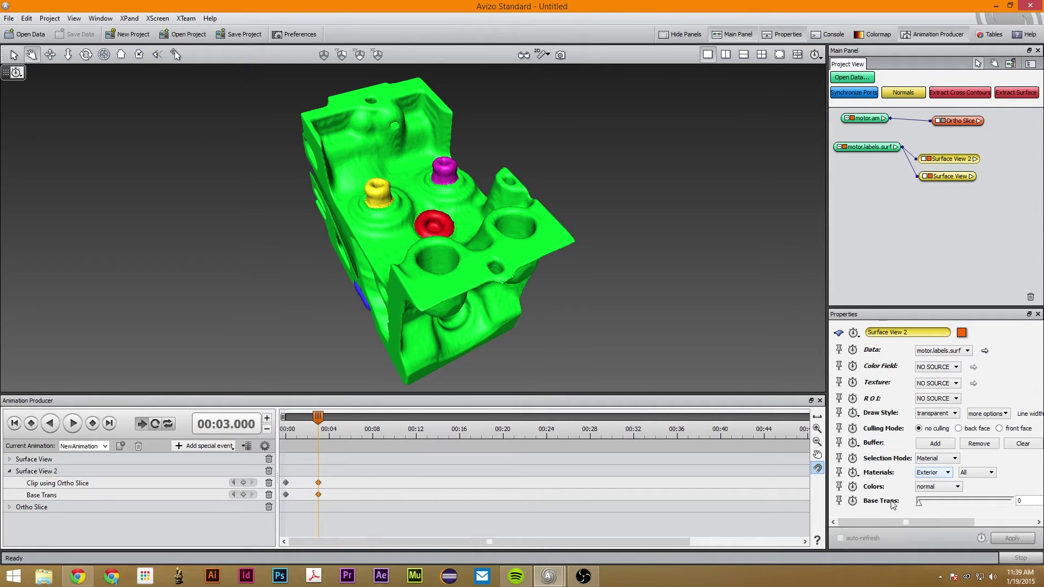
# - Keyframe Surface View 2's base transparency at about 0.8 at 4 seconds and play back the transition
pyautogui.moveTo(284, 485)
pyautogui.click(327, 416)
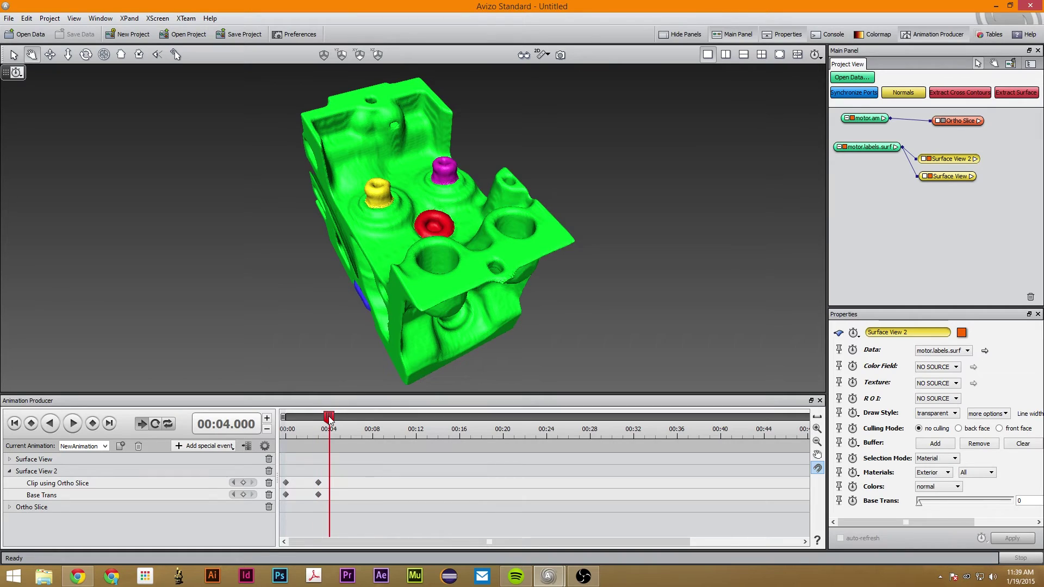
pyautogui.moveTo(921, 507); pyautogui.dragTo(993, 506)
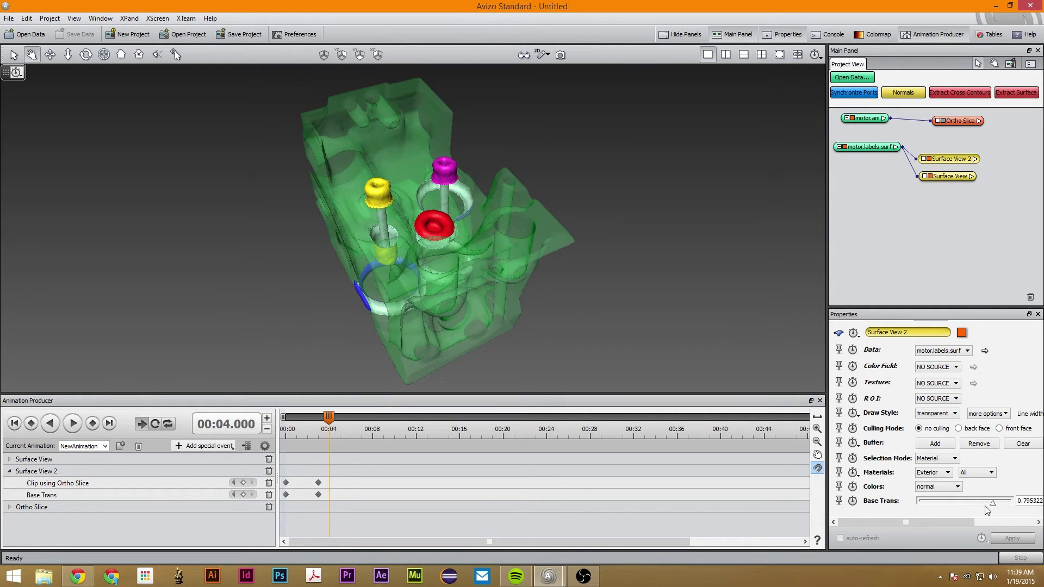
pyautogui.click(852, 501)
pyautogui.moveTo(329, 422); pyautogui.dragTo(315, 425)
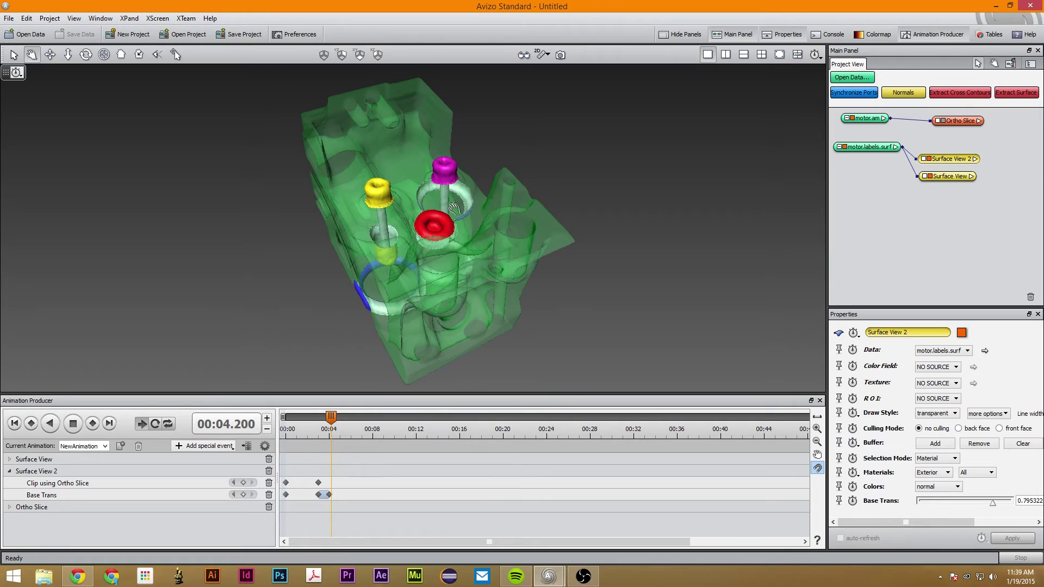
pyautogui.click(74, 432)
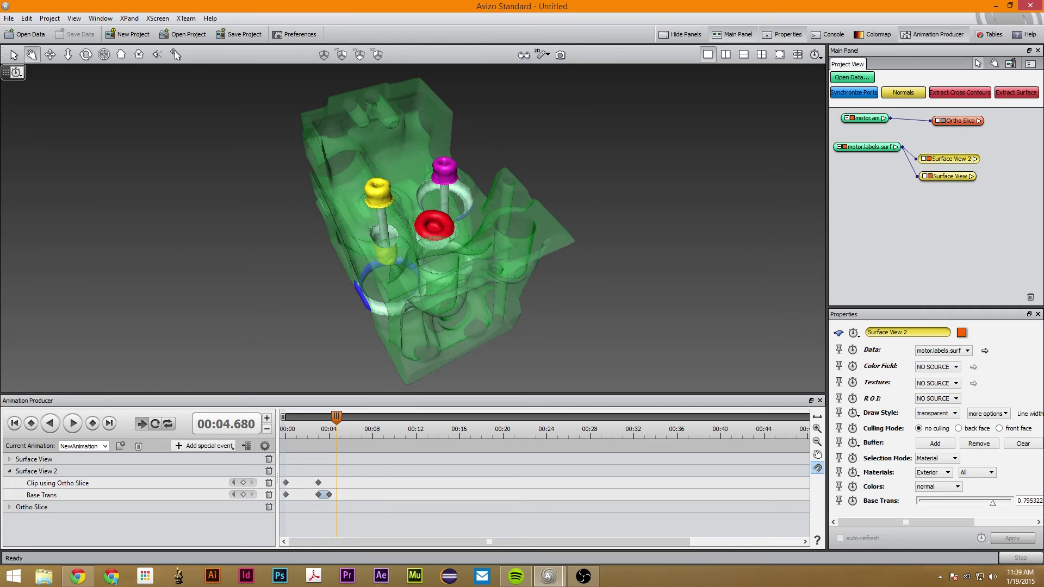
# - Hide Surface View 2 and Surface View in the viewer
pyautogui.click(967, 122)
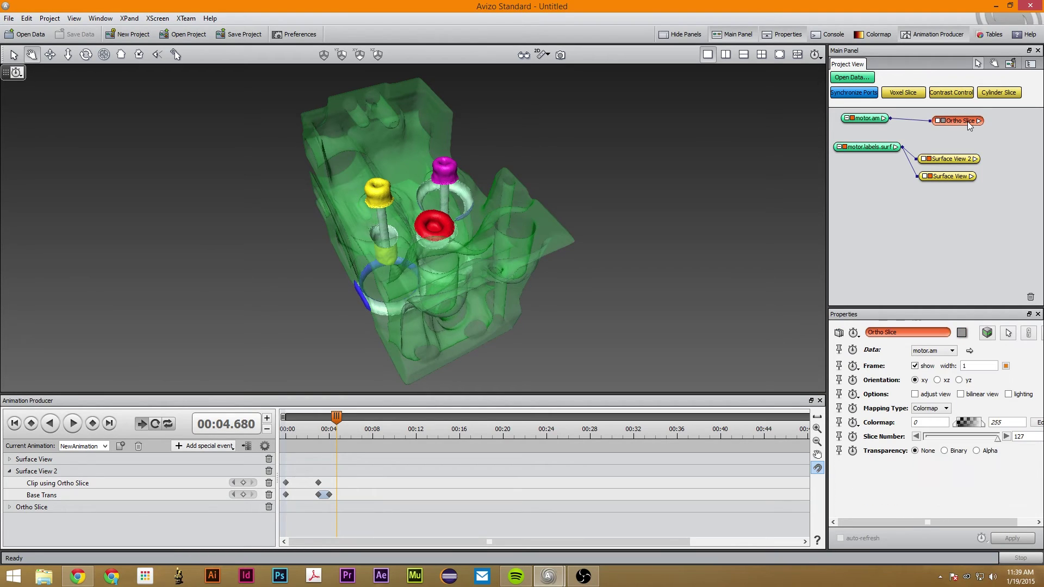
pyautogui.click(960, 156)
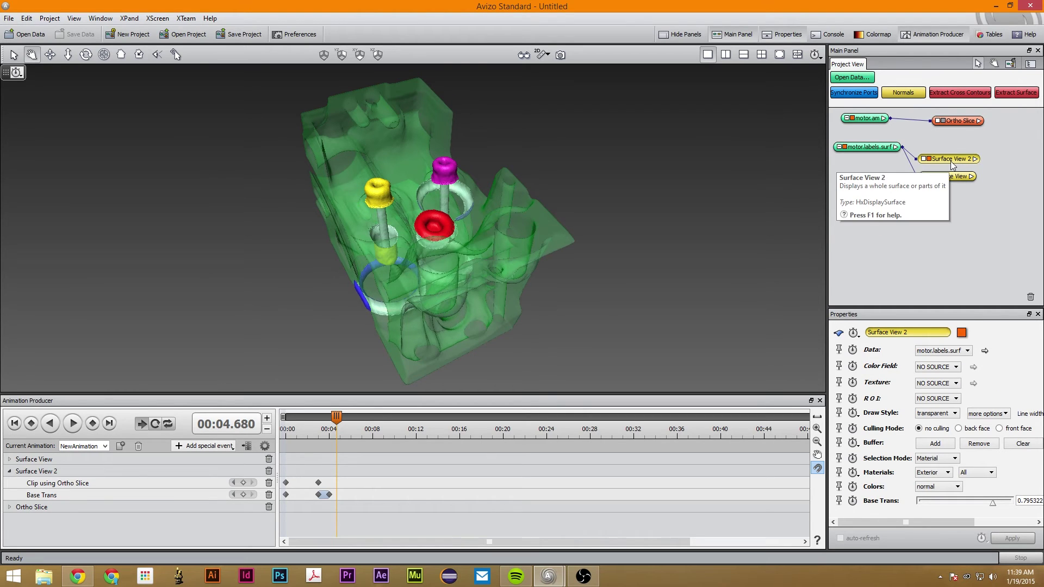
pyautogui.click(878, 146)
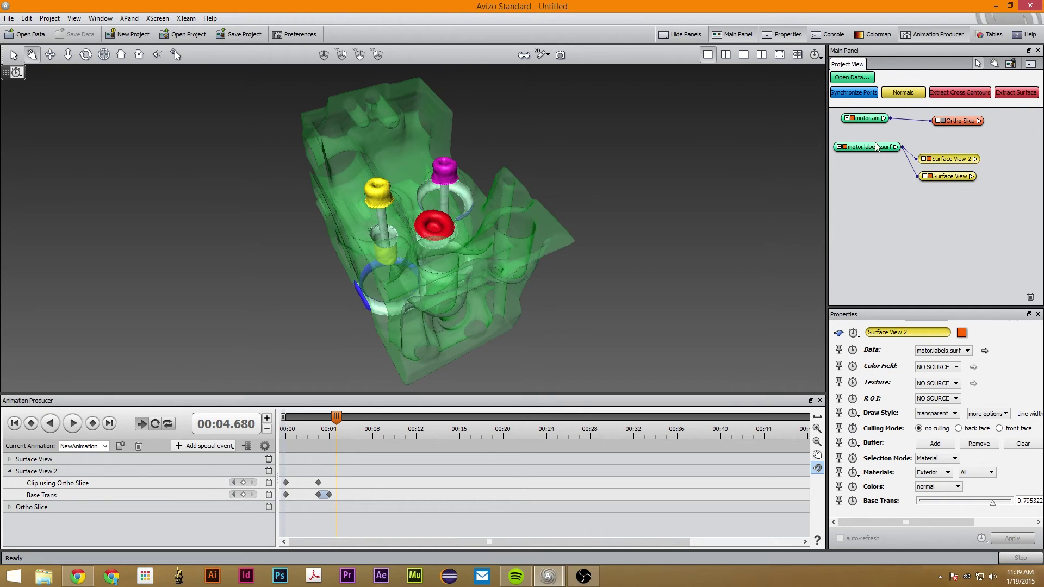
pyautogui.click(928, 159)
pyautogui.click(928, 175)
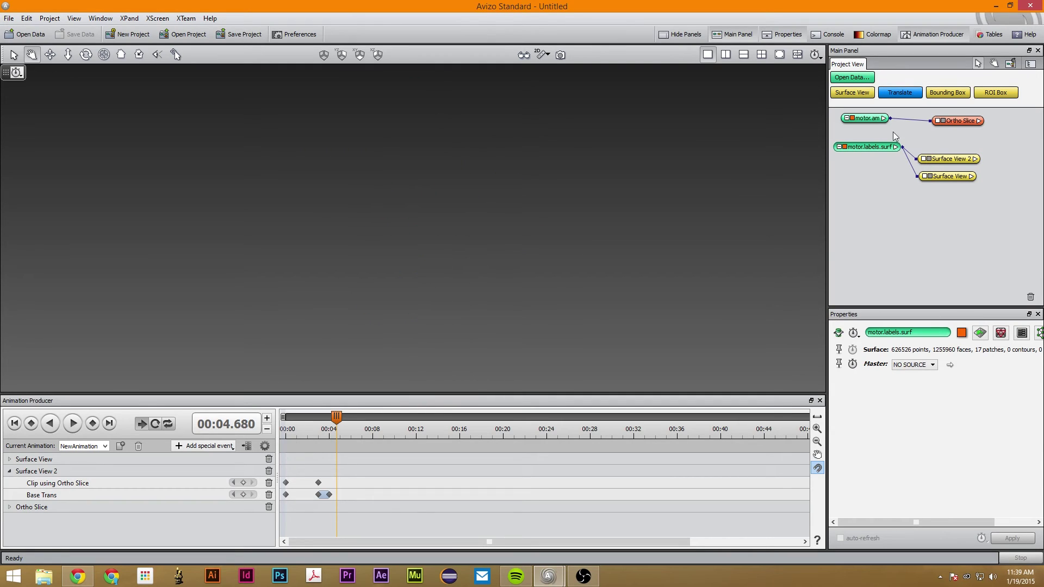
# - Attach a Volume Rendering module to the motor.am data
pyautogui.click(868, 119)
pyautogui.click(953, 121)
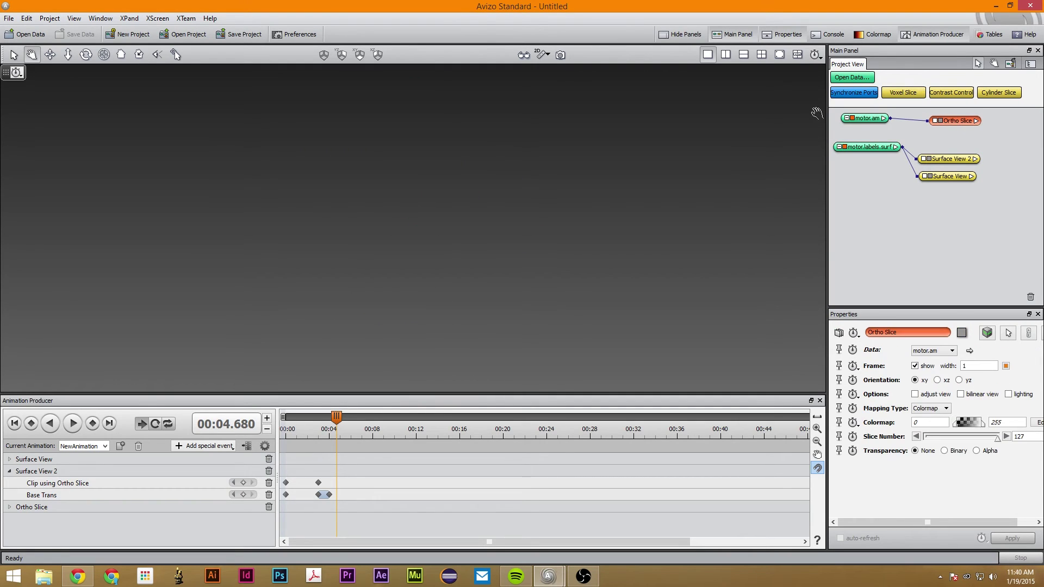
pyautogui.click(864, 118)
pyautogui.click(909, 92)
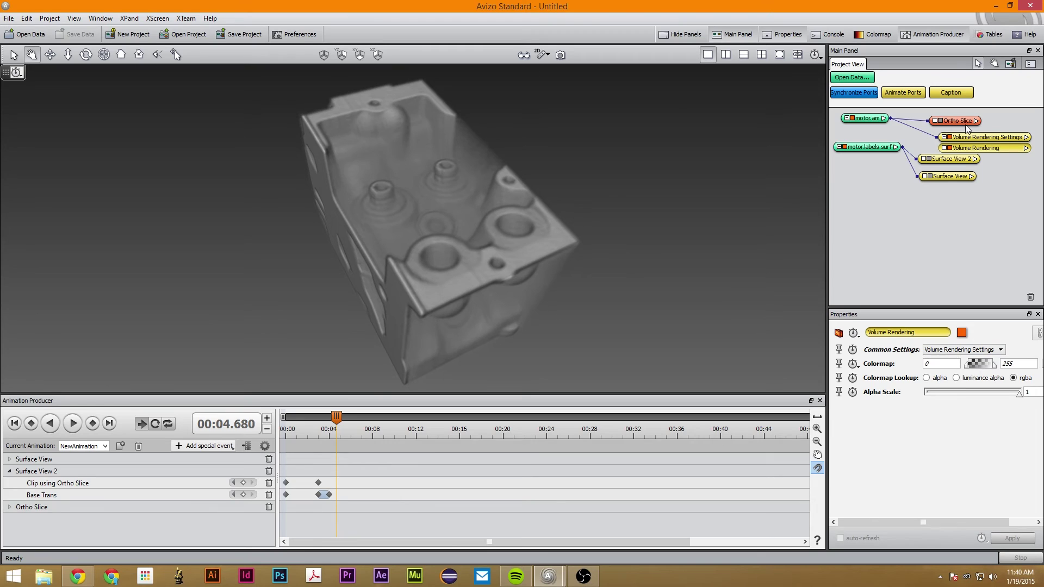
# - Test Ortho Slice clipping on the volume rendering with the slice shown and its slice number set to 0
pyautogui.click(966, 122)
pyautogui.click(967, 138)
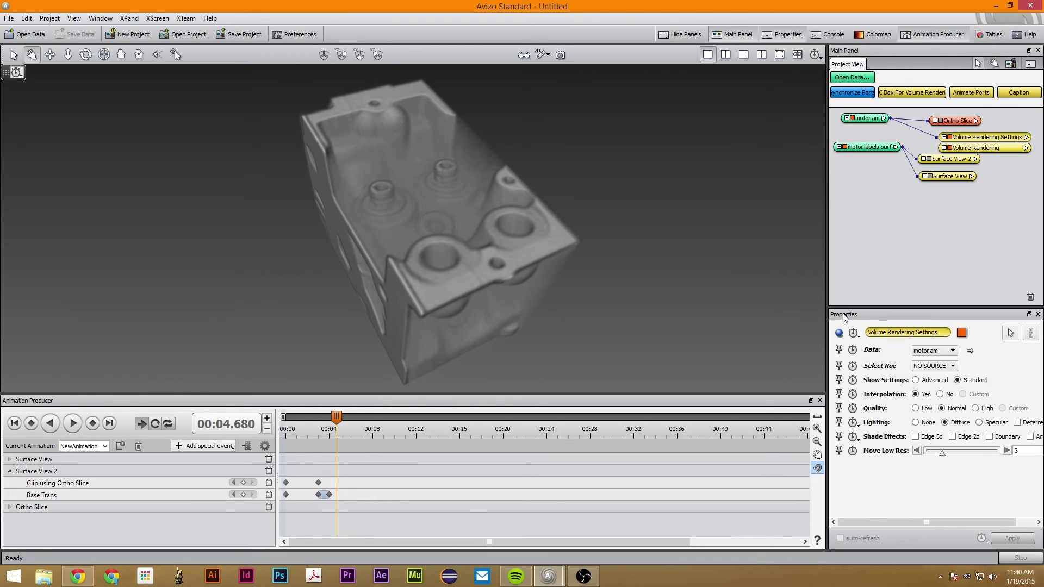
pyautogui.click(955, 121)
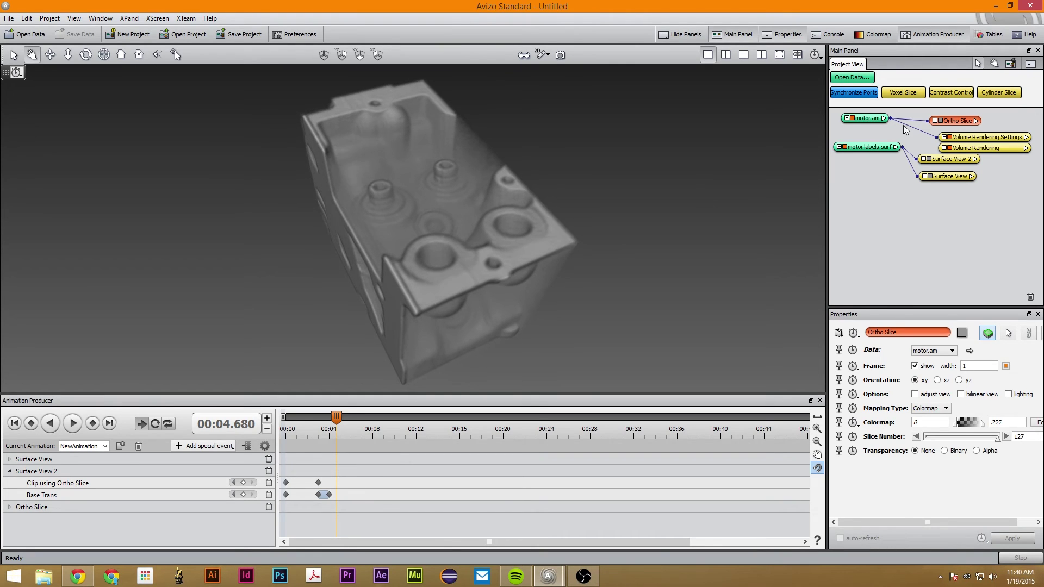
pyautogui.click(939, 121)
pyautogui.moveTo(112, 259); pyautogui.dragTo(870, 383)
pyautogui.moveTo(1000, 445); pyautogui.dragTo(834, 444)
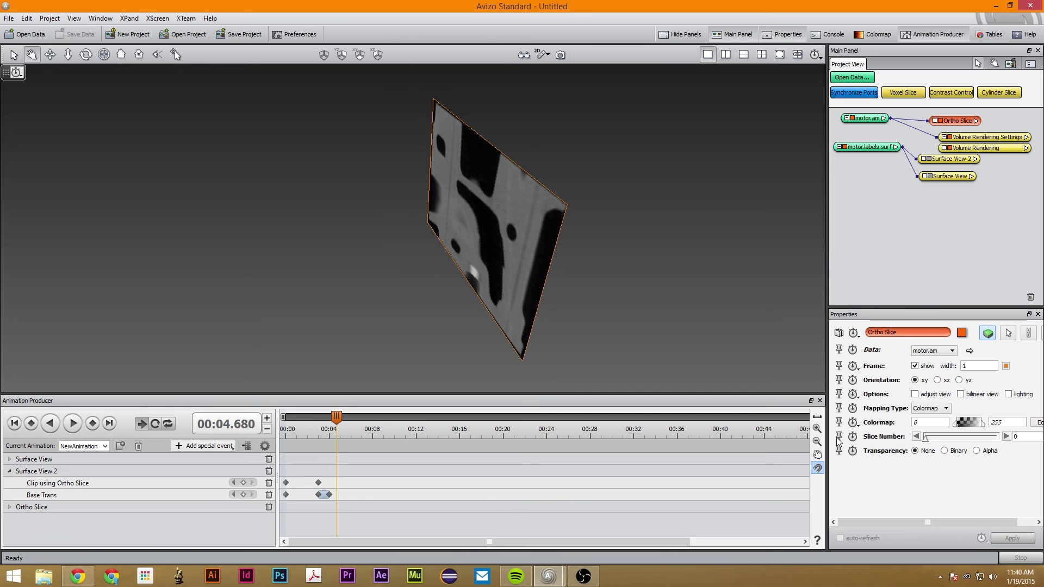
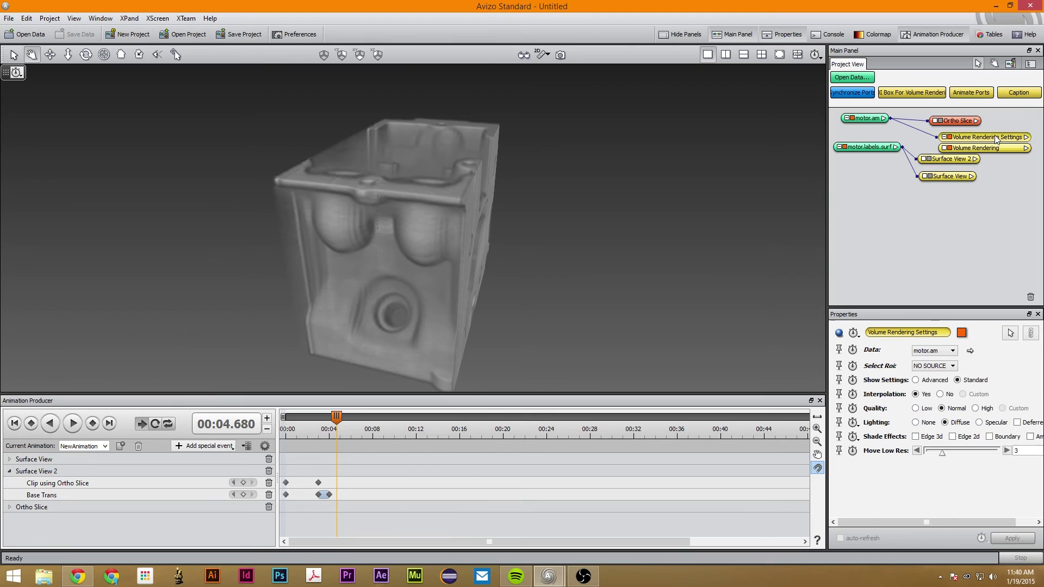
# - Move the animation time to 6 seconds and shift Volume Rendering's colormap range up to a minimum of about 233 and a maximum of 255
pyautogui.click(993, 149)
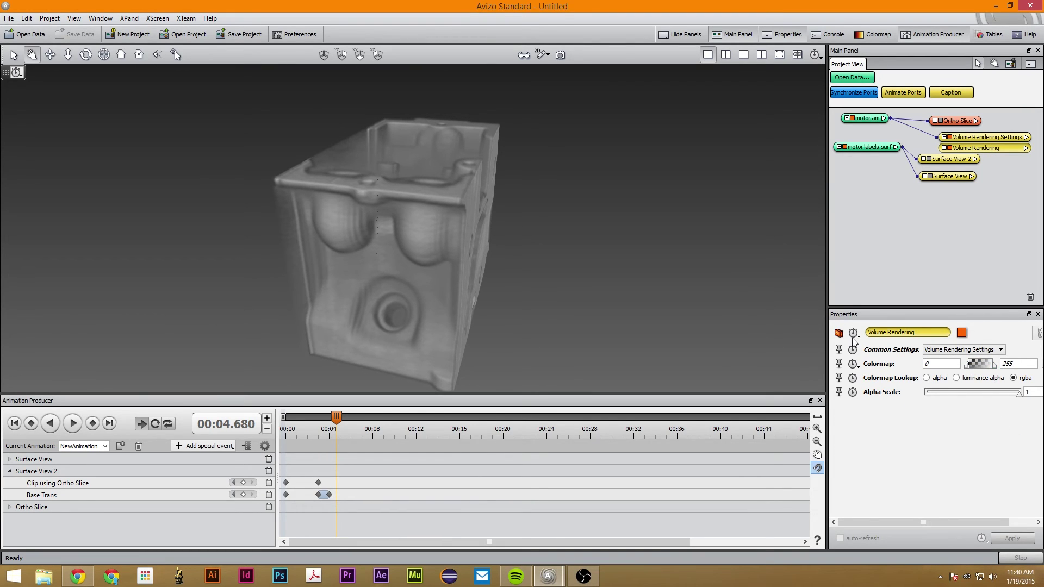
pyautogui.click(854, 365)
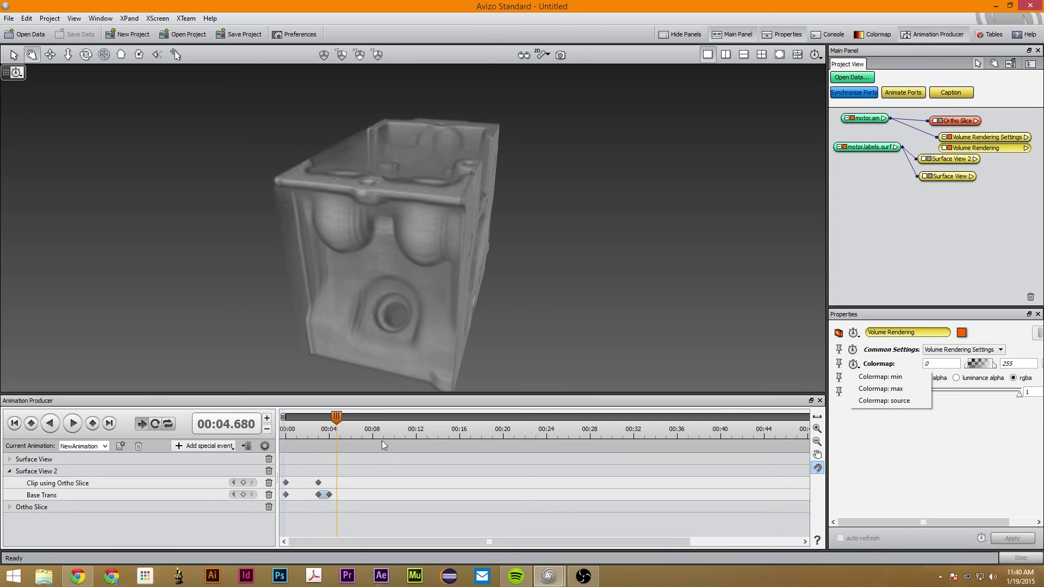
pyautogui.click(335, 416)
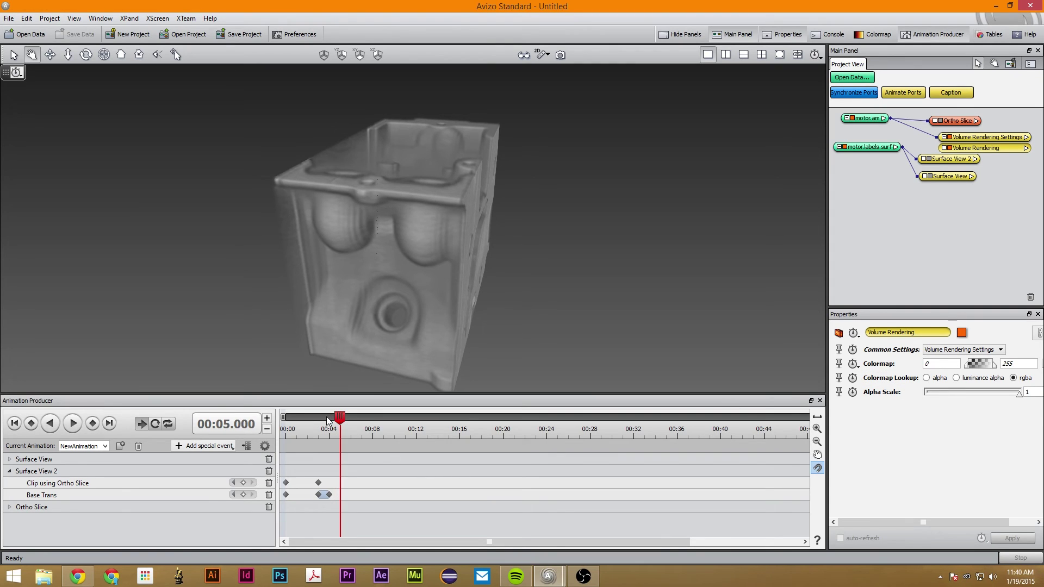
pyautogui.click(350, 417)
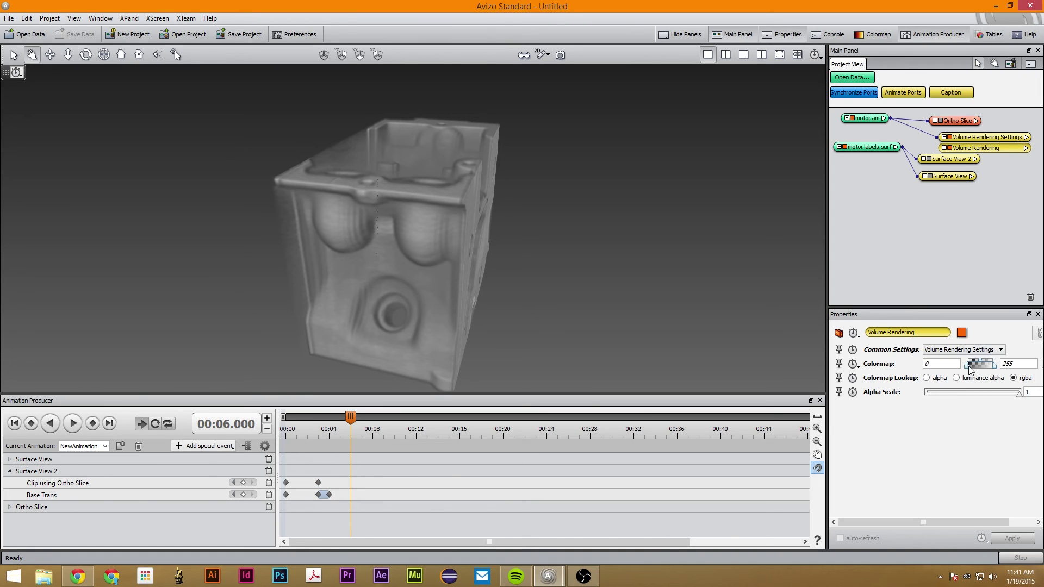
pyautogui.moveTo(970, 370)
pyautogui.mouseDown()
pyautogui.moveTo(999, 366)
pyautogui.moveTo(991, 364)
pyautogui.mouseUp()
pyautogui.doubleClick(1016, 361)
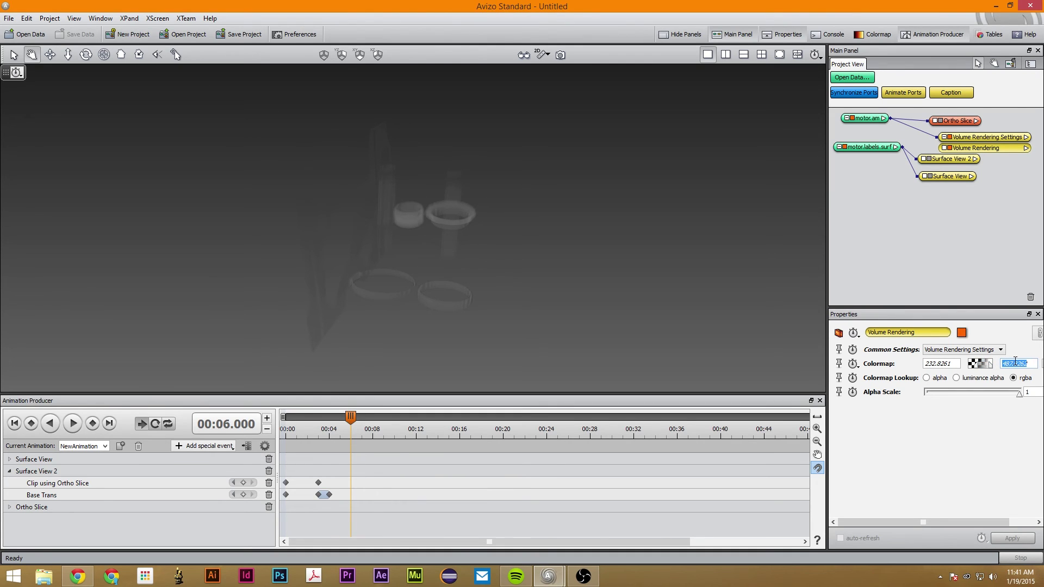
pyautogui.write('255')
pyautogui.press('Return')
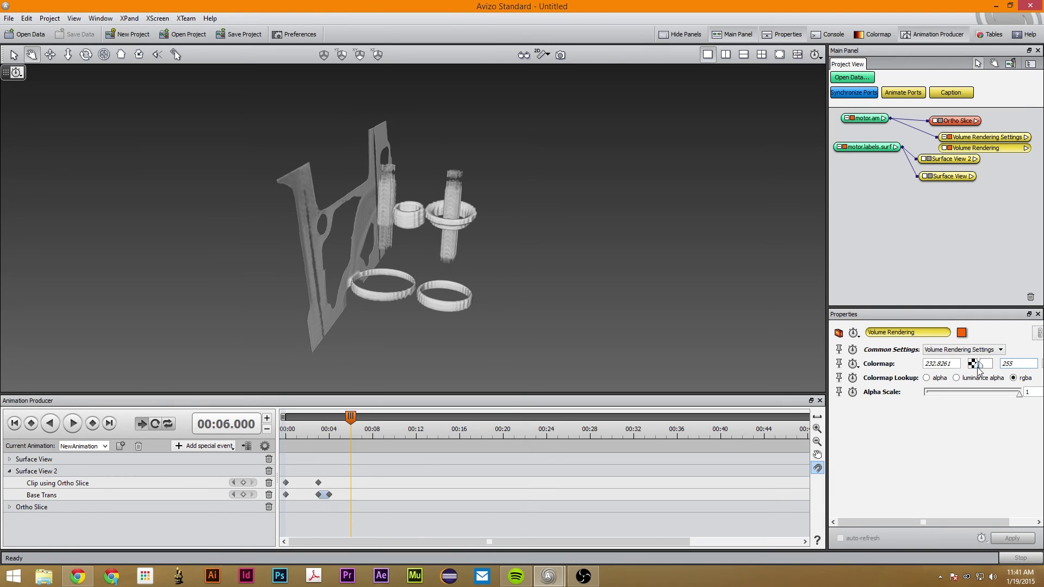
# - Try a colormap minimum of 250 for Volume Rendering, raise it to 255, and keyframe the minimum at 6 seconds
pyautogui.doubleClick(937, 363)
pyautogui.write('250')
pyautogui.press('Return')
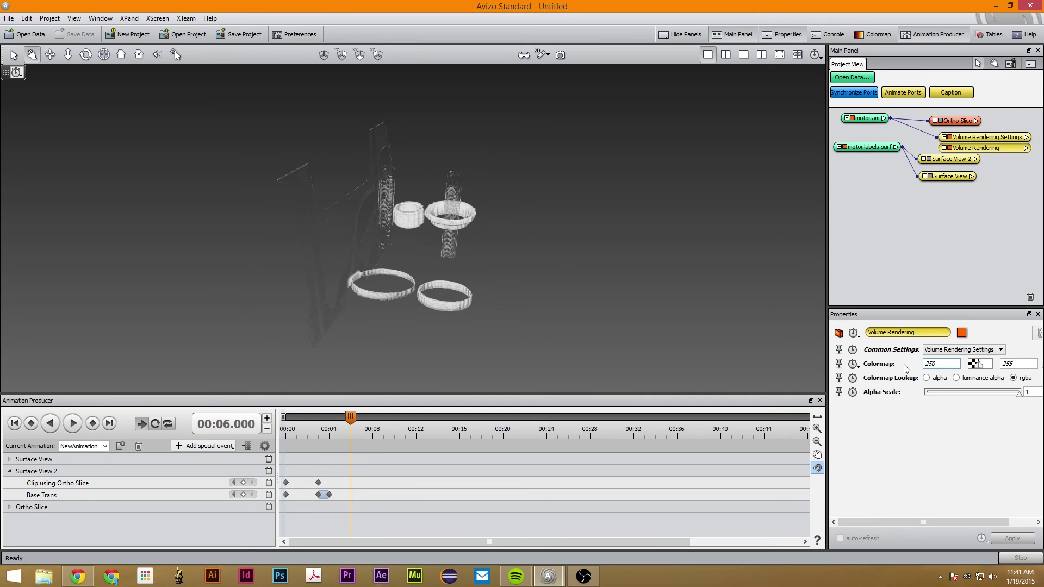
pyautogui.doubleClick(915, 364)
pyautogui.press('Return')
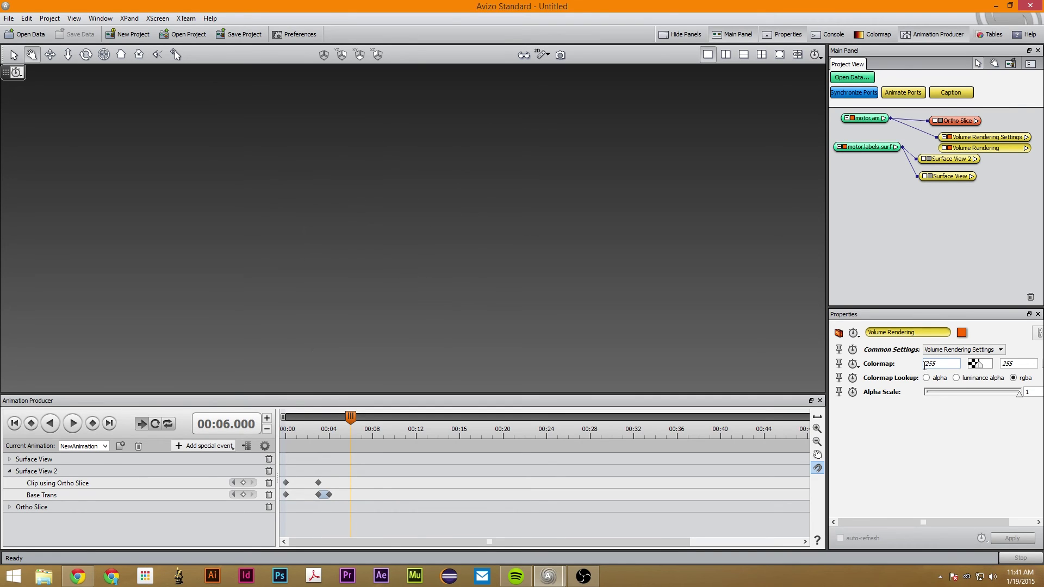
pyautogui.click(853, 364)
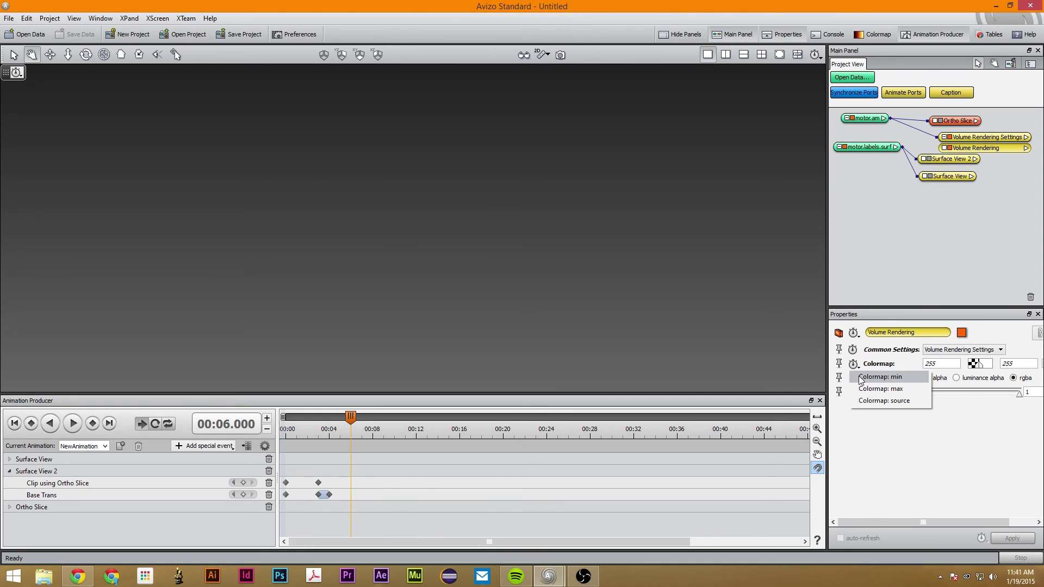
pyautogui.click(879, 376)
pyautogui.click(350, 530)
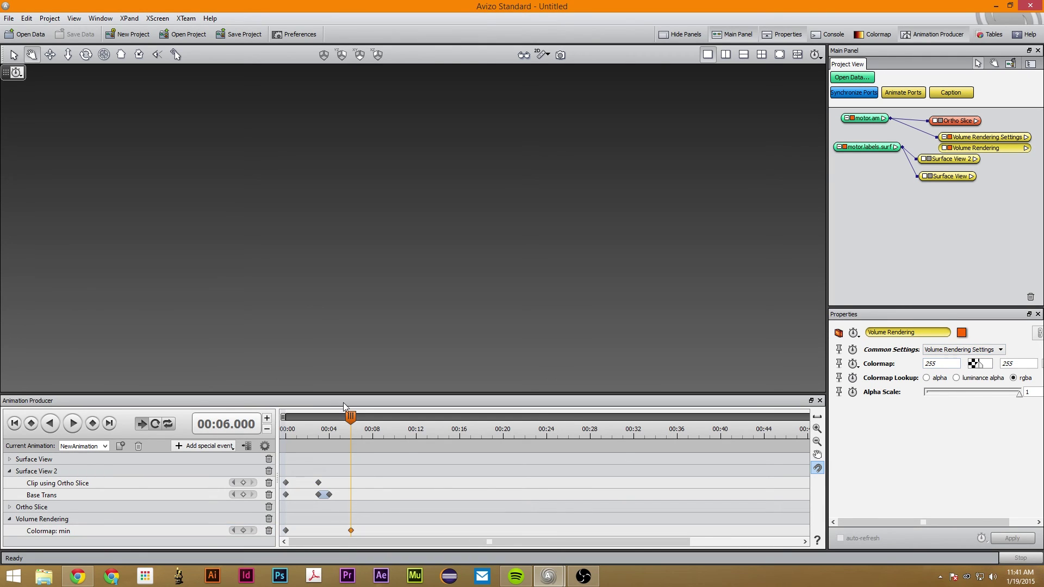
# - Keyframe Volume Rendering's colormap minimum at 30 at 8 seconds and play back the transition from 6 seconds
pyautogui.moveTo(350, 416); pyautogui.dragTo(373, 417)
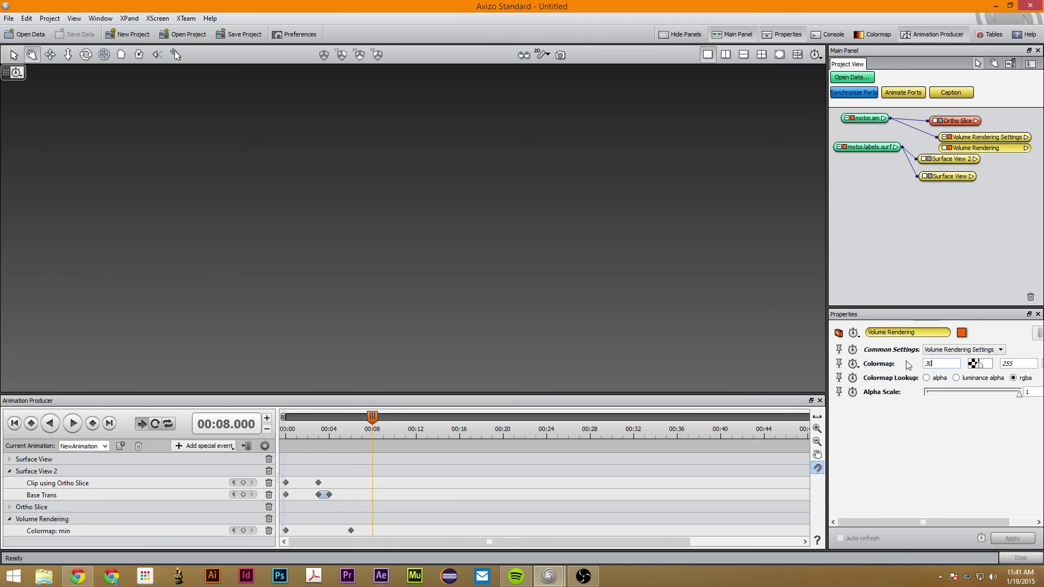
pyautogui.moveTo(493, 168); pyautogui.dragTo(506, 326)
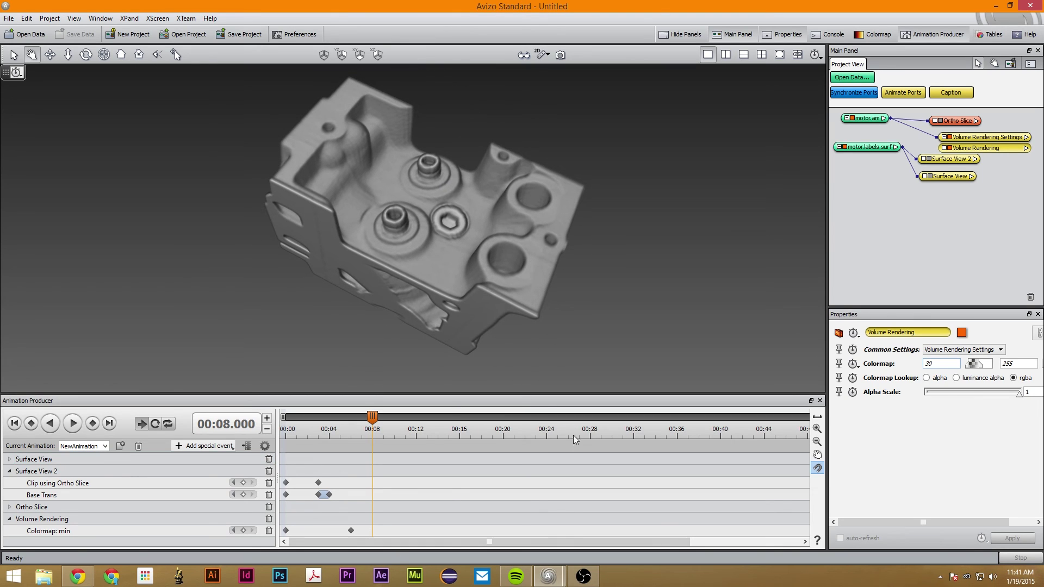
pyautogui.click(852, 365)
pyautogui.click(878, 377)
pyautogui.moveTo(376, 417); pyautogui.dragTo(351, 418)
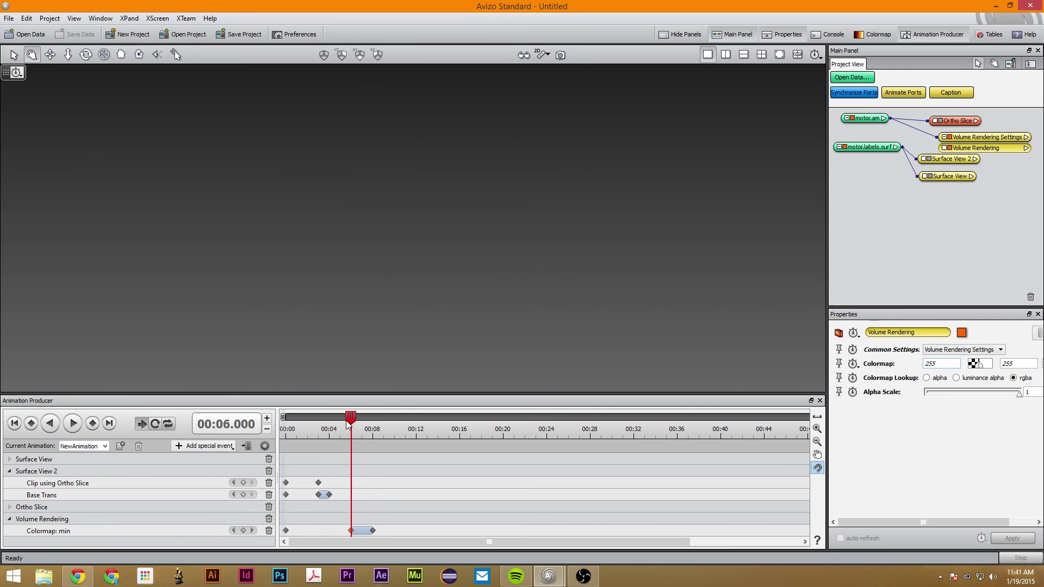
pyautogui.click(73, 423)
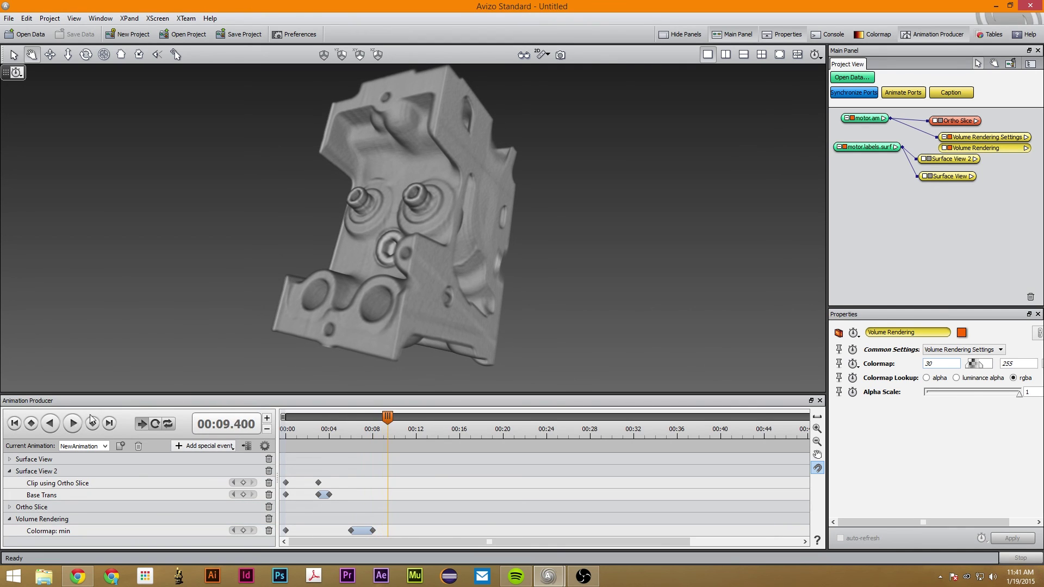
# - Add keyframes for Surface View's data and draw style at 9.4 seconds
pyautogui.click(944, 159)
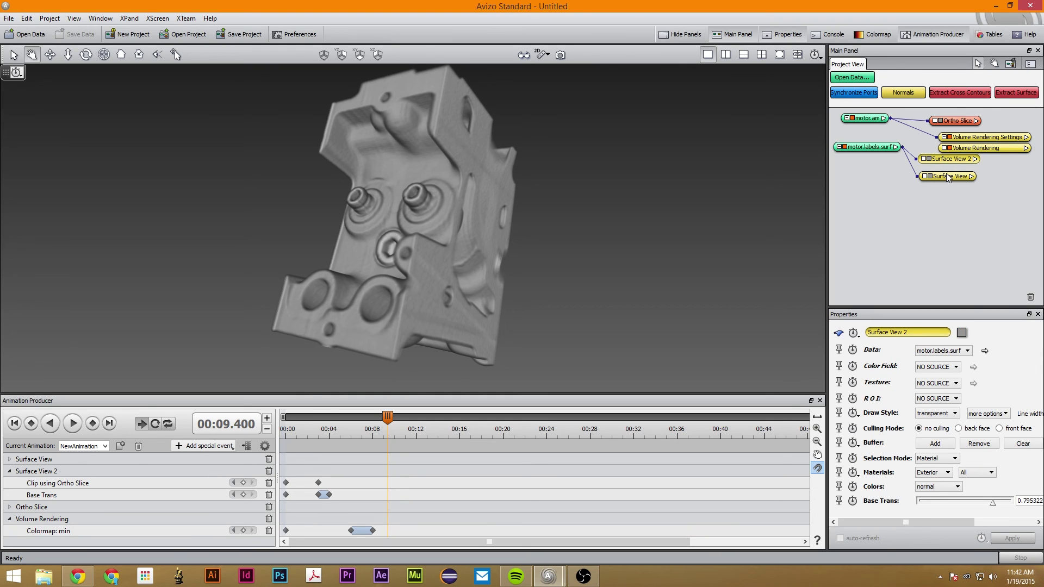
pyautogui.click(946, 176)
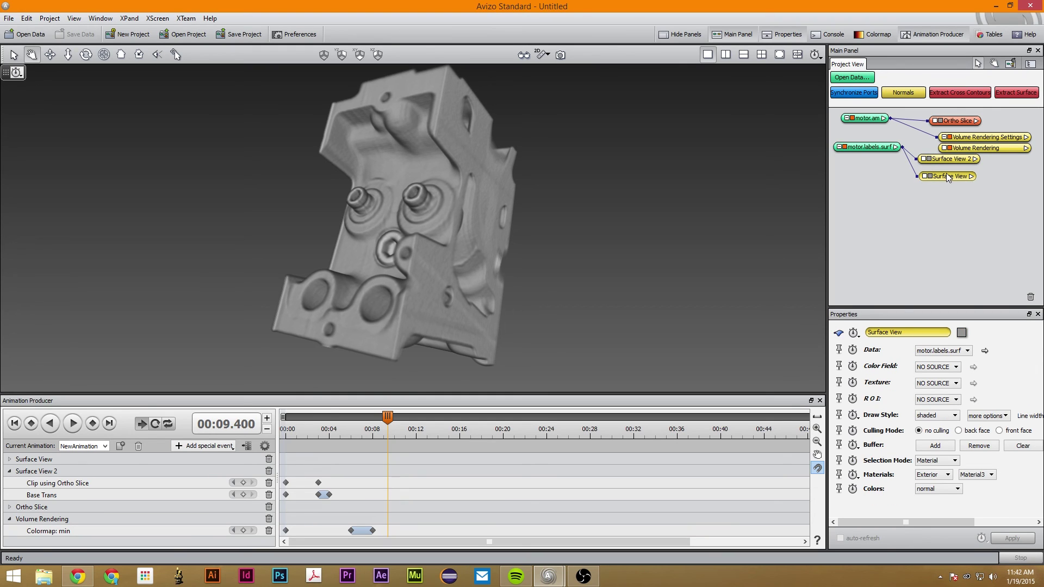
pyautogui.click(853, 349)
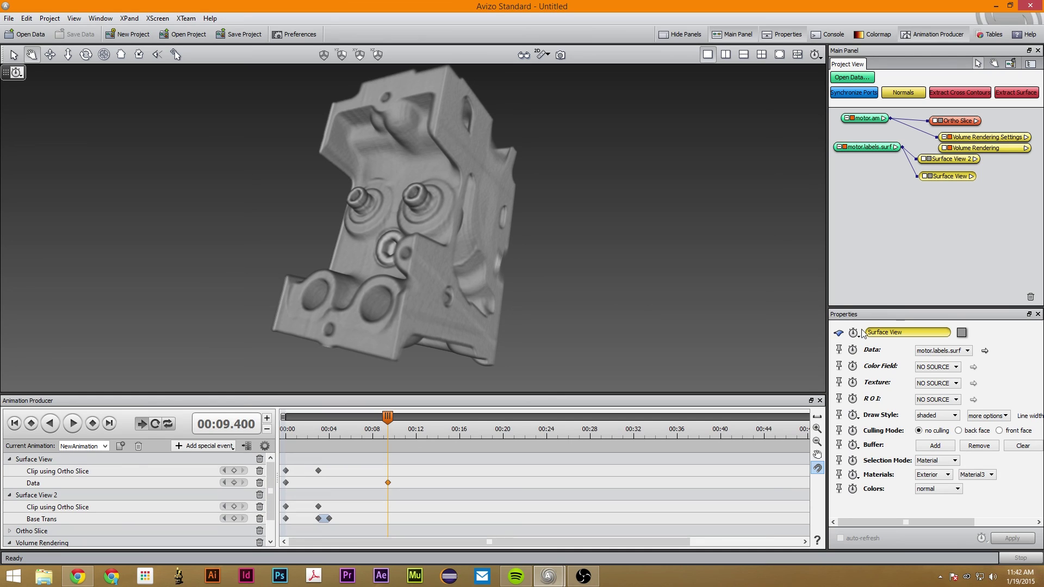
pyautogui.click(855, 416)
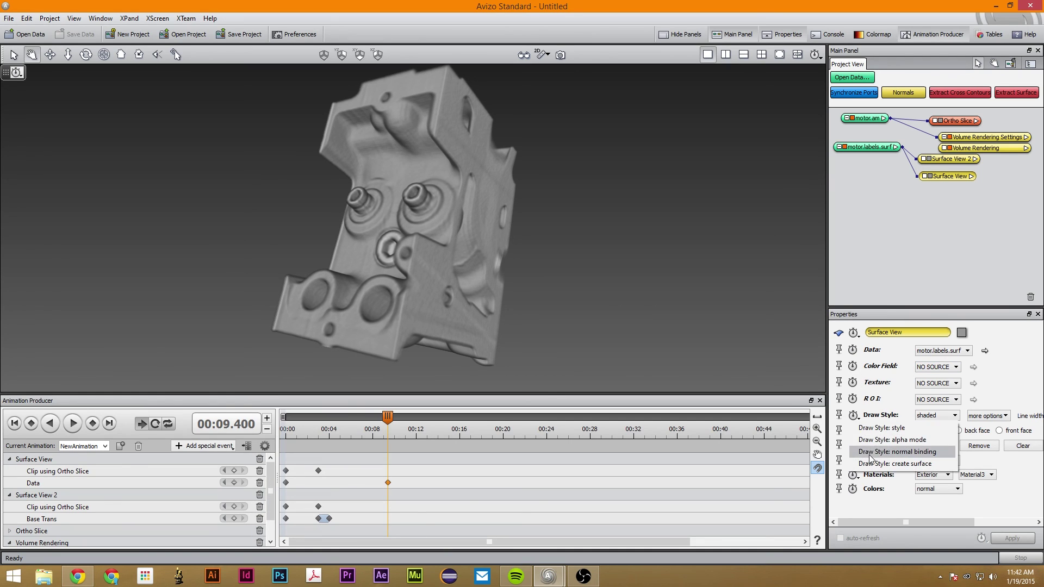
pyautogui.click(884, 433)
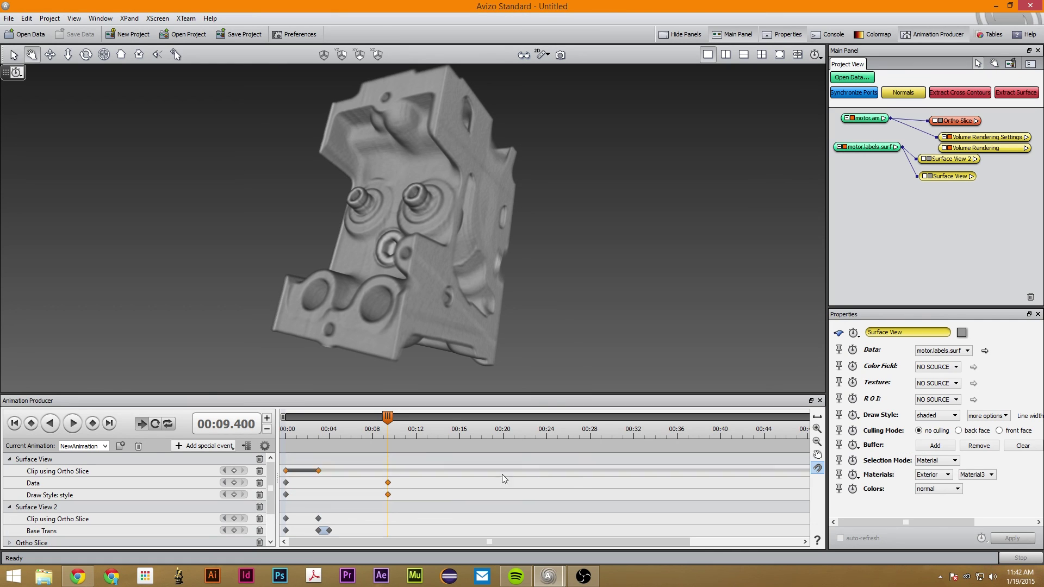
# - Move Surface View's draw style keyframe to 9 seconds and choose shaded as its style
pyautogui.click(388, 493)
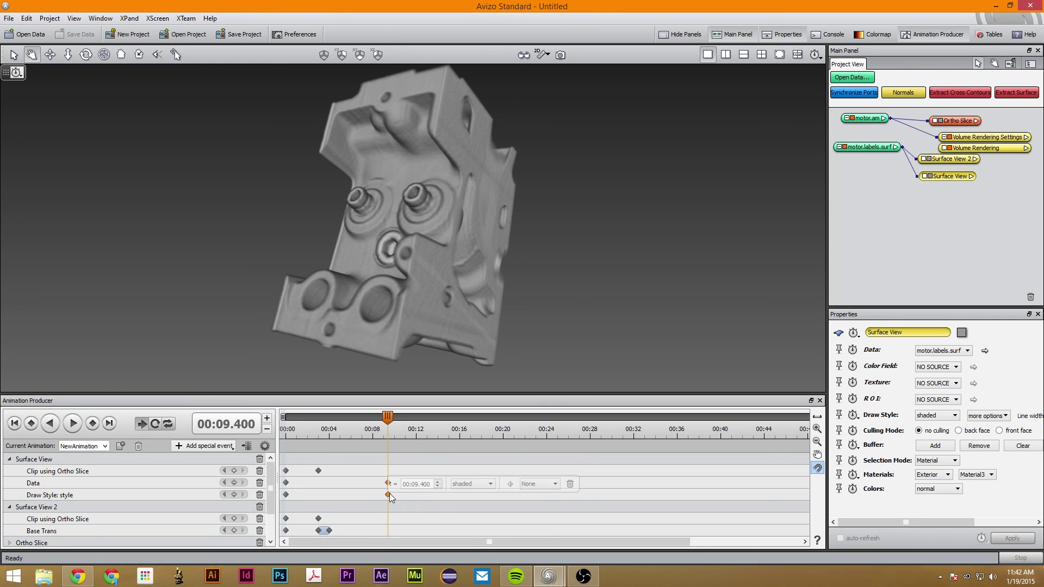
pyautogui.moveTo(385, 495); pyautogui.dragTo(383, 494)
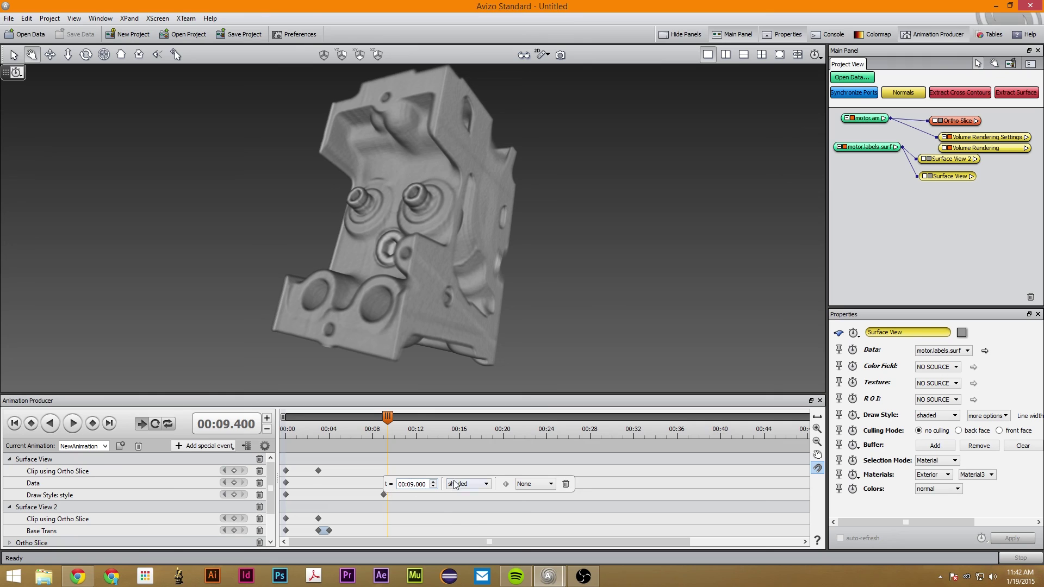
pyautogui.click(457, 483)
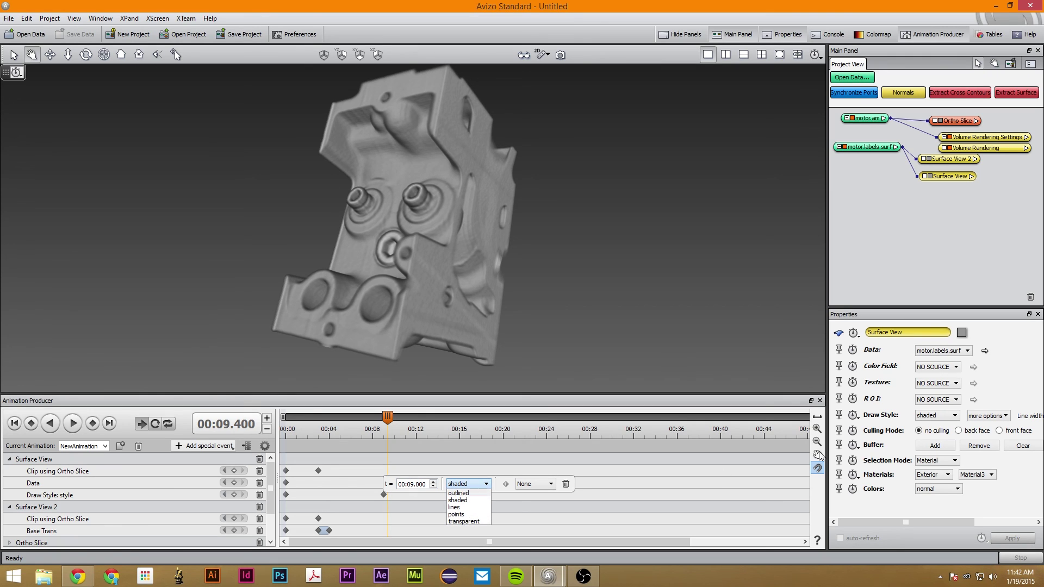
pyautogui.click(457, 500)
# - Check Surface View's animatable buffer options and set its color mode to twisted
pyautogui.click(852, 445)
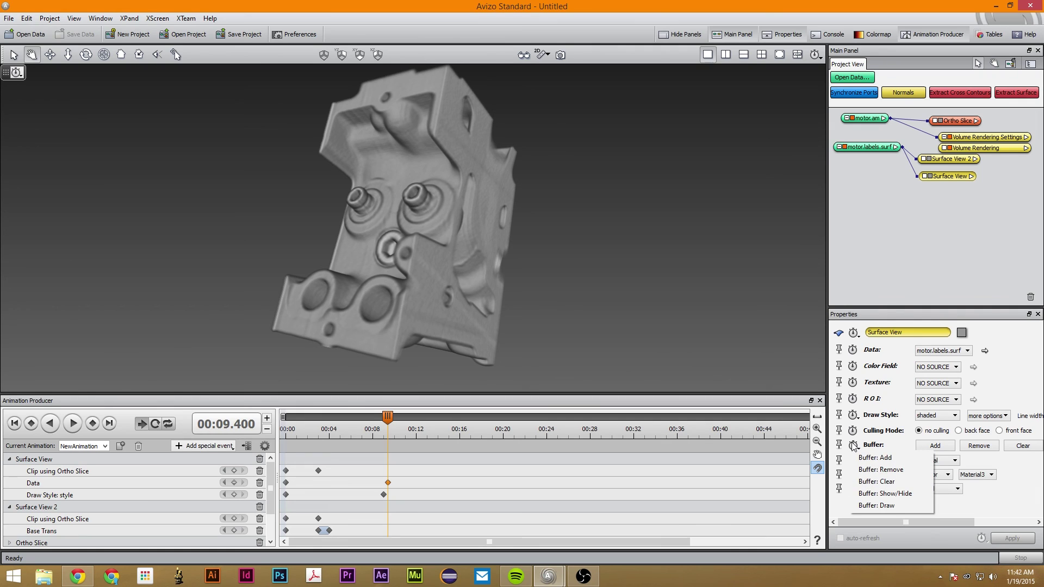
pyautogui.click(881, 457)
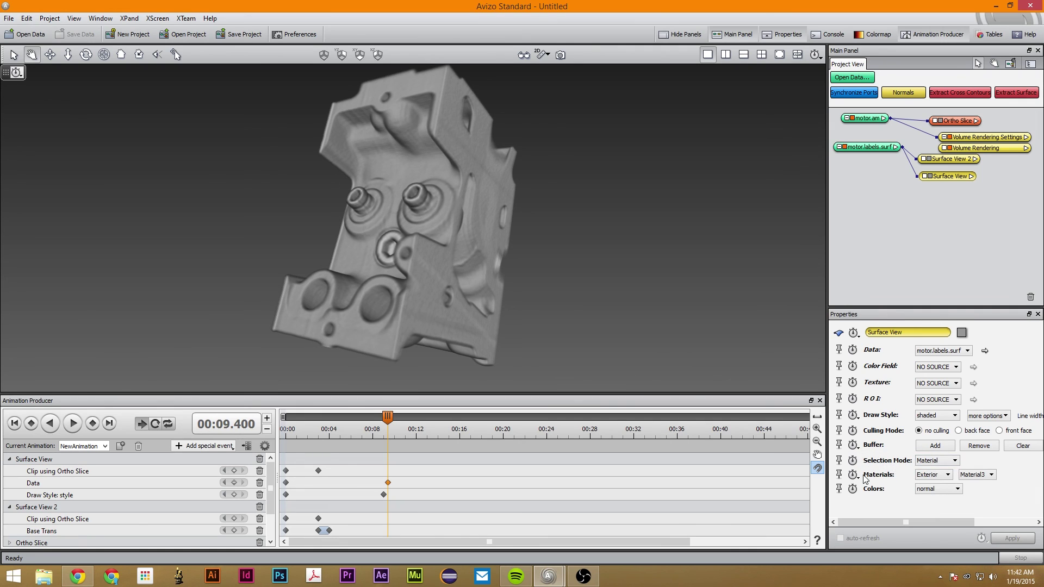
pyautogui.click(941, 489)
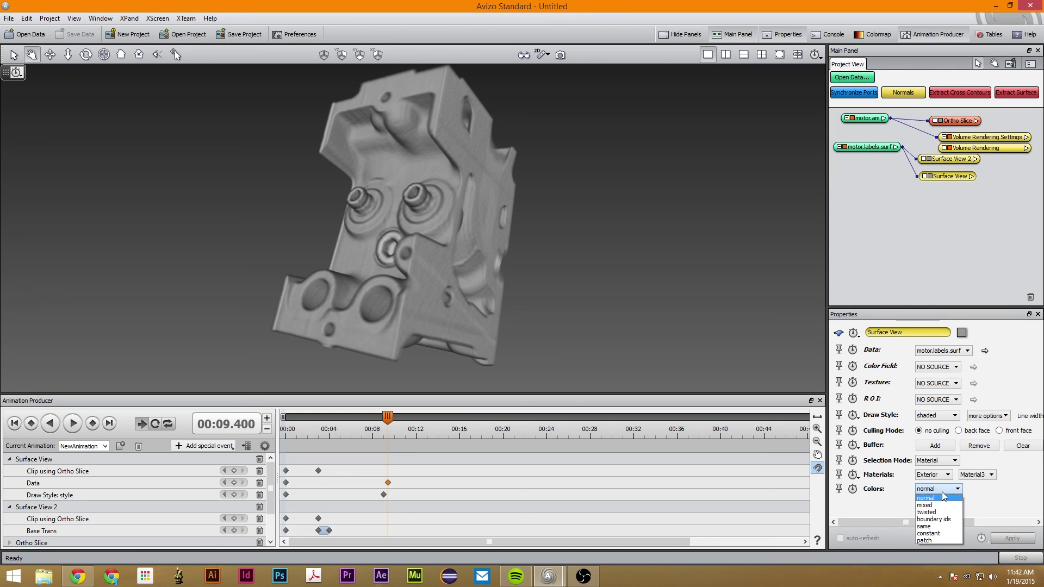
pyautogui.click(937, 512)
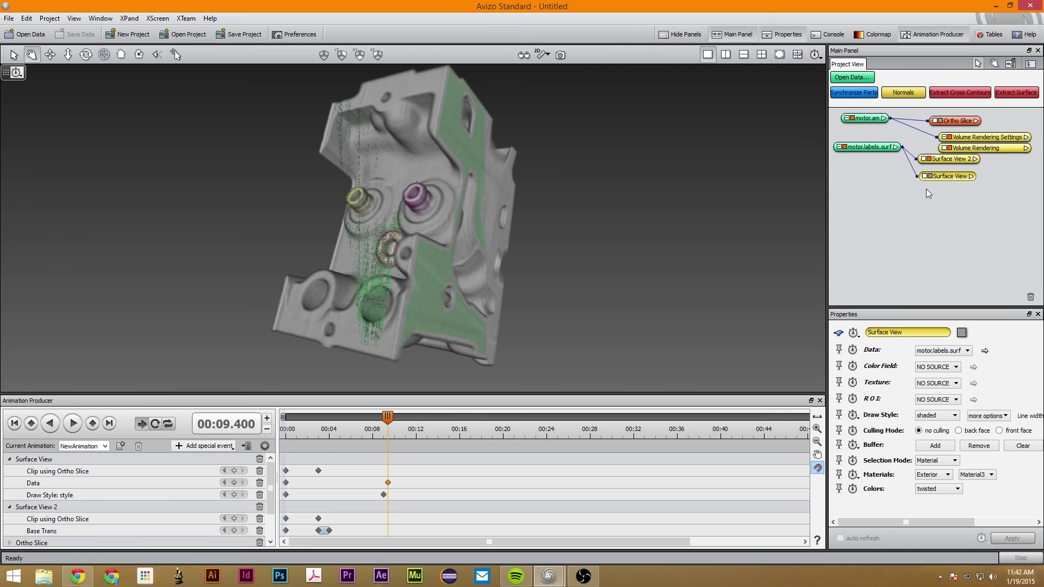
# - Show Surface View 2 and Surface View in place of the volume rendering and inspect the motor's colored parts from several angles
pyautogui.moveTo(263, 275); pyautogui.dragTo(533, 256)
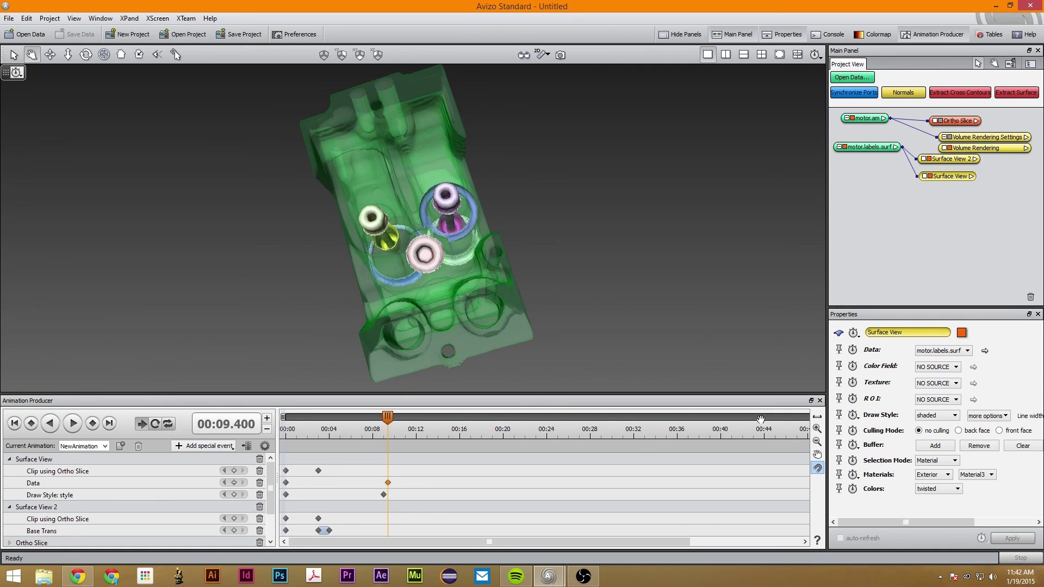
pyautogui.moveTo(308, 261); pyautogui.dragTo(802, 130)
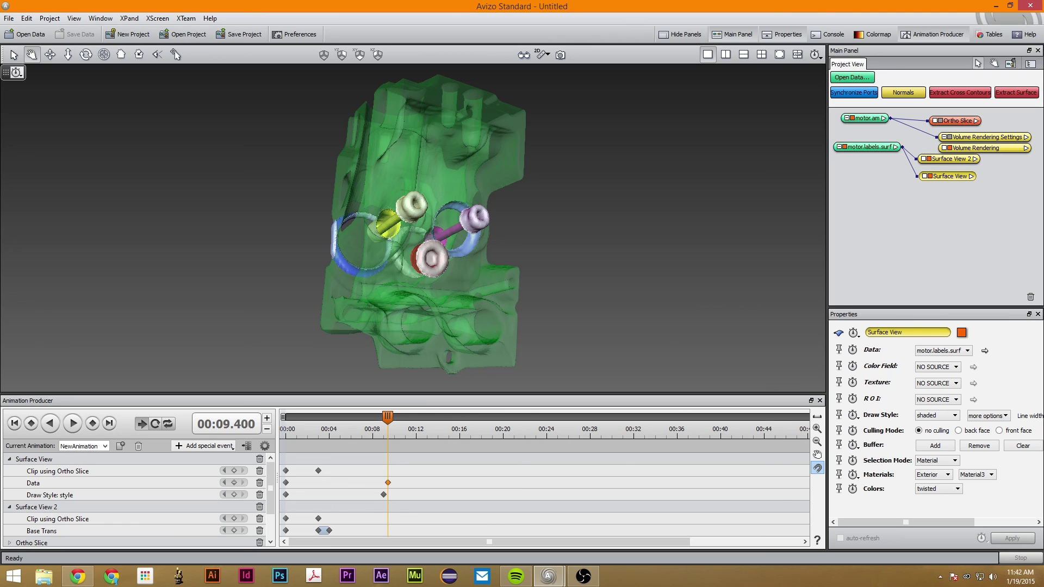
pyautogui.hotkey('alt', 'Tab')
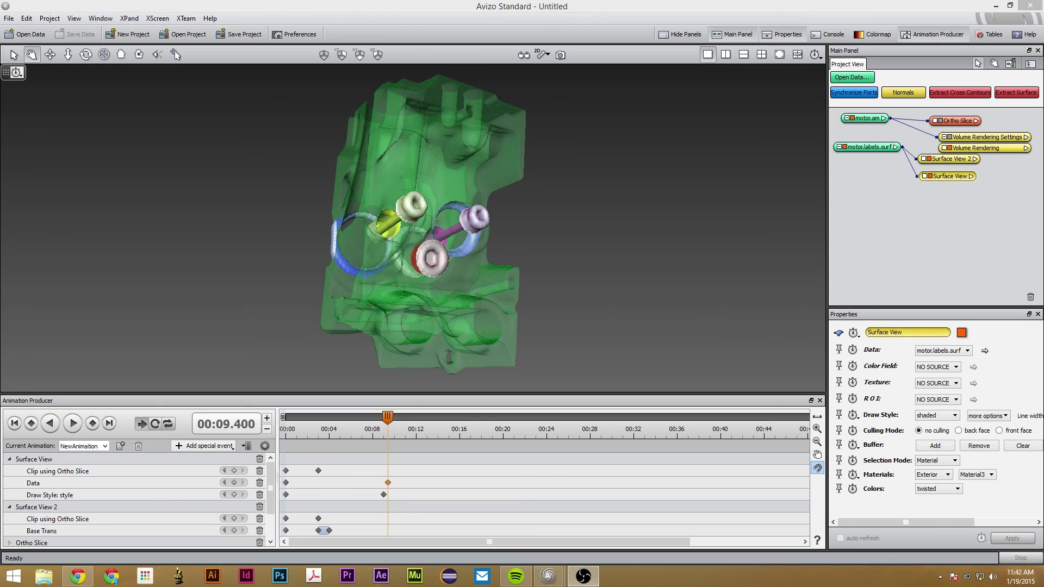